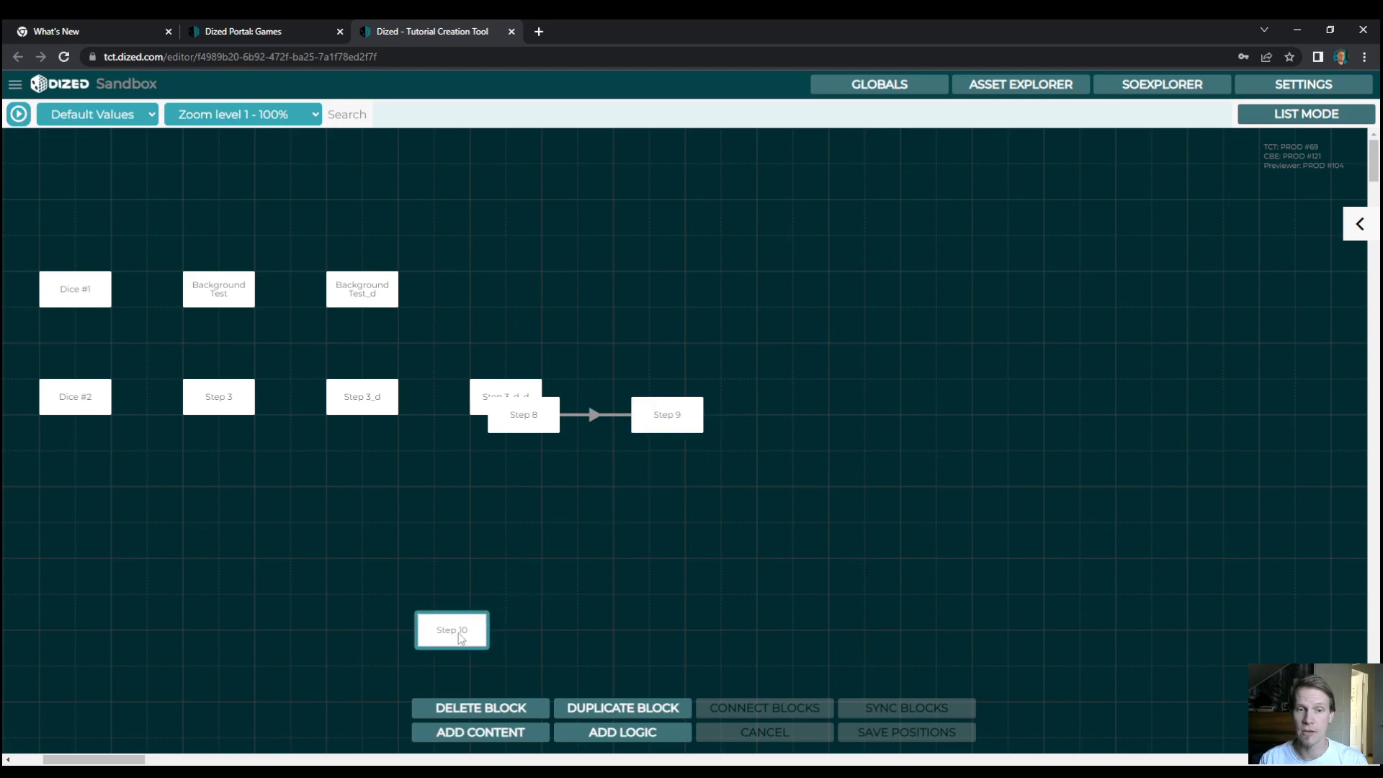
Move the Step 10 block to an empty canvas area, save its position, and chain two connected content blocks after it.
{"action": "left_click_drag", "start_coordinate": [441, 281], "coordinate": [435, 638]}
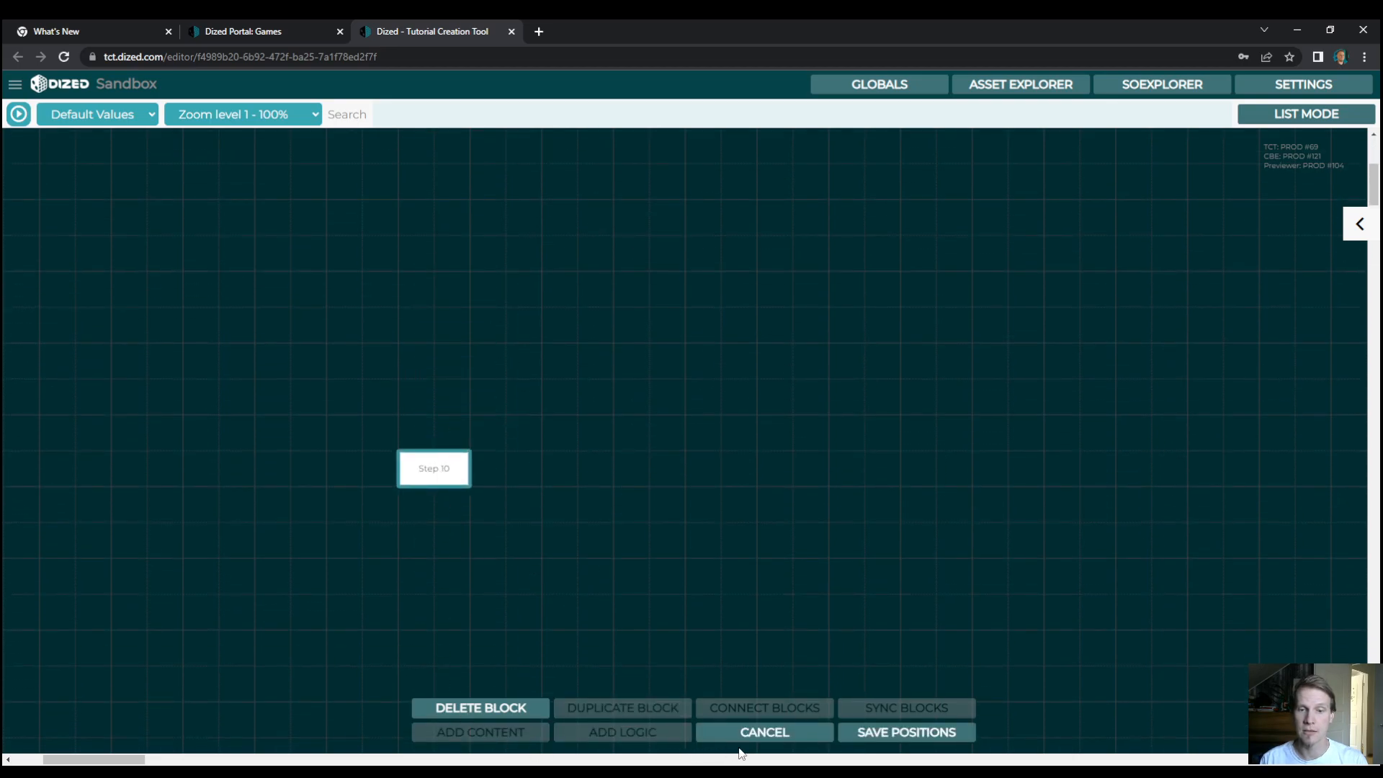
{"action": "left_click", "coordinate": [852, 735]}
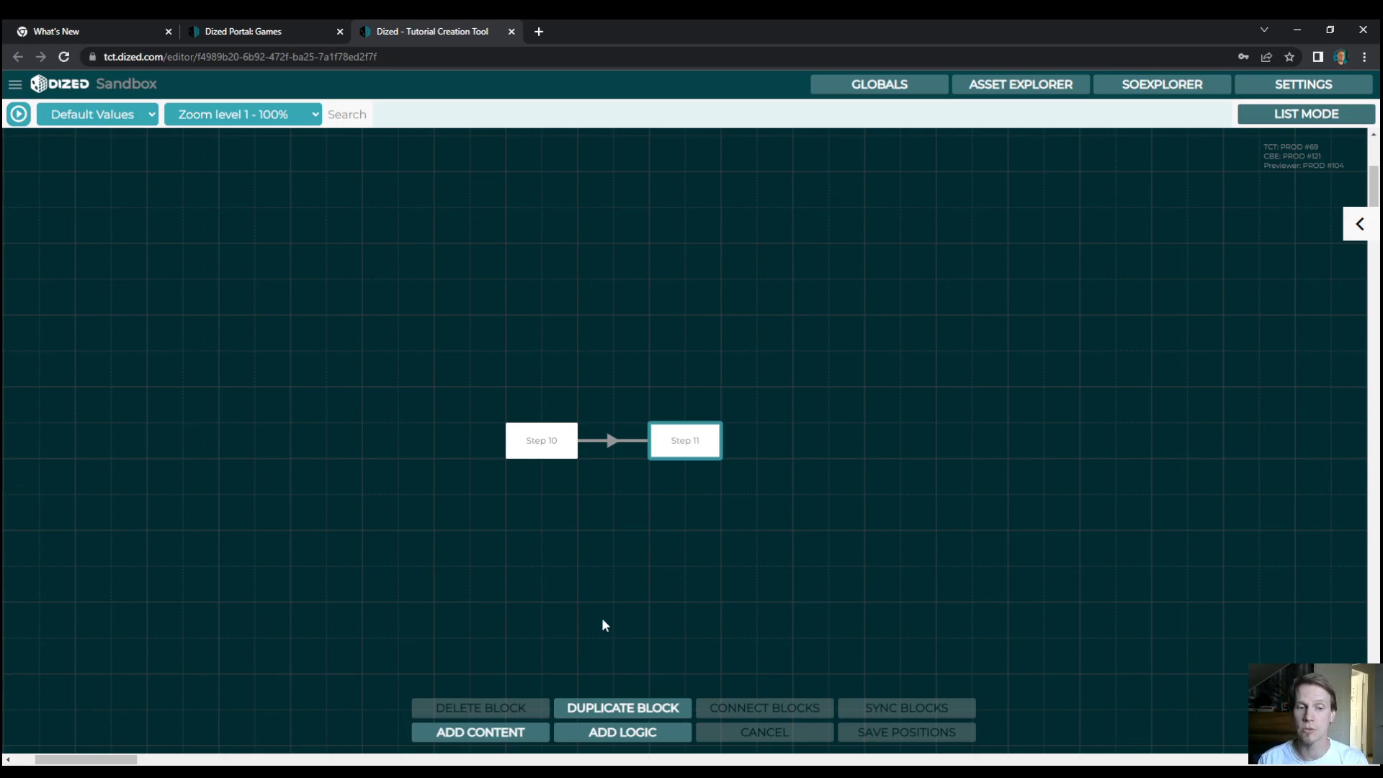
{"action": "left_click", "coordinate": [502, 736]}
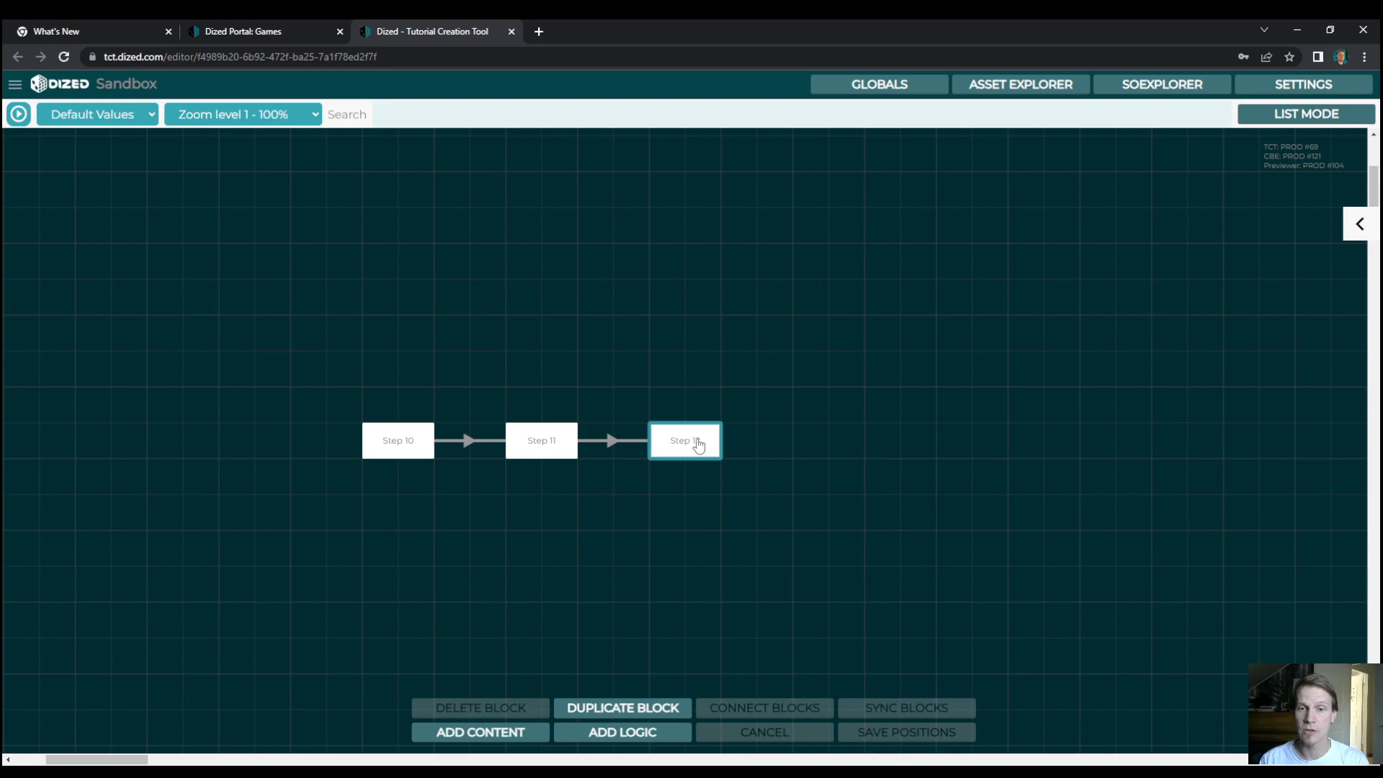
Add a separate, unconnected content block and move it two grid cells farther from Step 12 in the same row.
{"action": "left_click", "coordinate": [731, 520]}
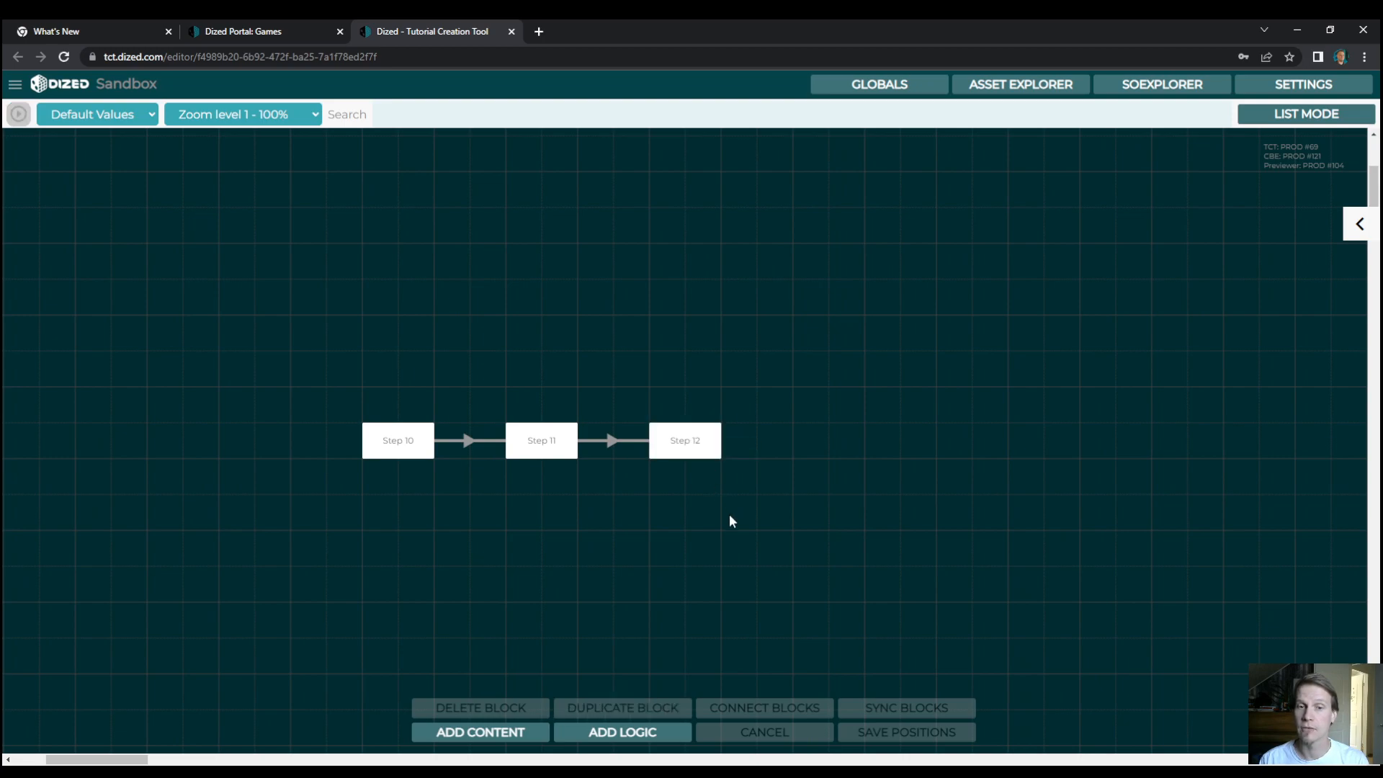
{"action": "left_click", "coordinate": [487, 734]}
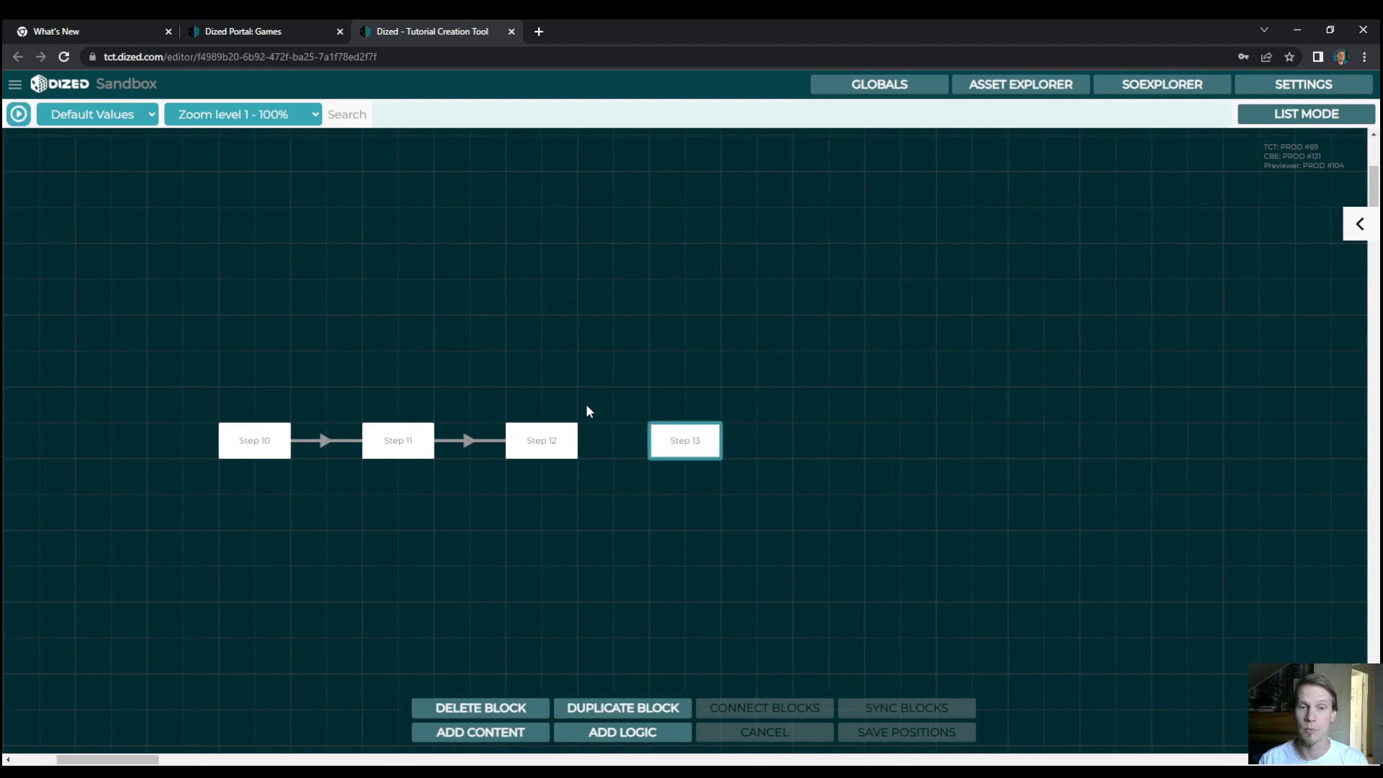
{"action": "left_click_drag", "start_coordinate": [679, 442], "coordinate": [822, 442]}
Inspect the Next Block setting in the Step 11 content block's properties.
{"action": "left_click", "coordinate": [540, 442]}
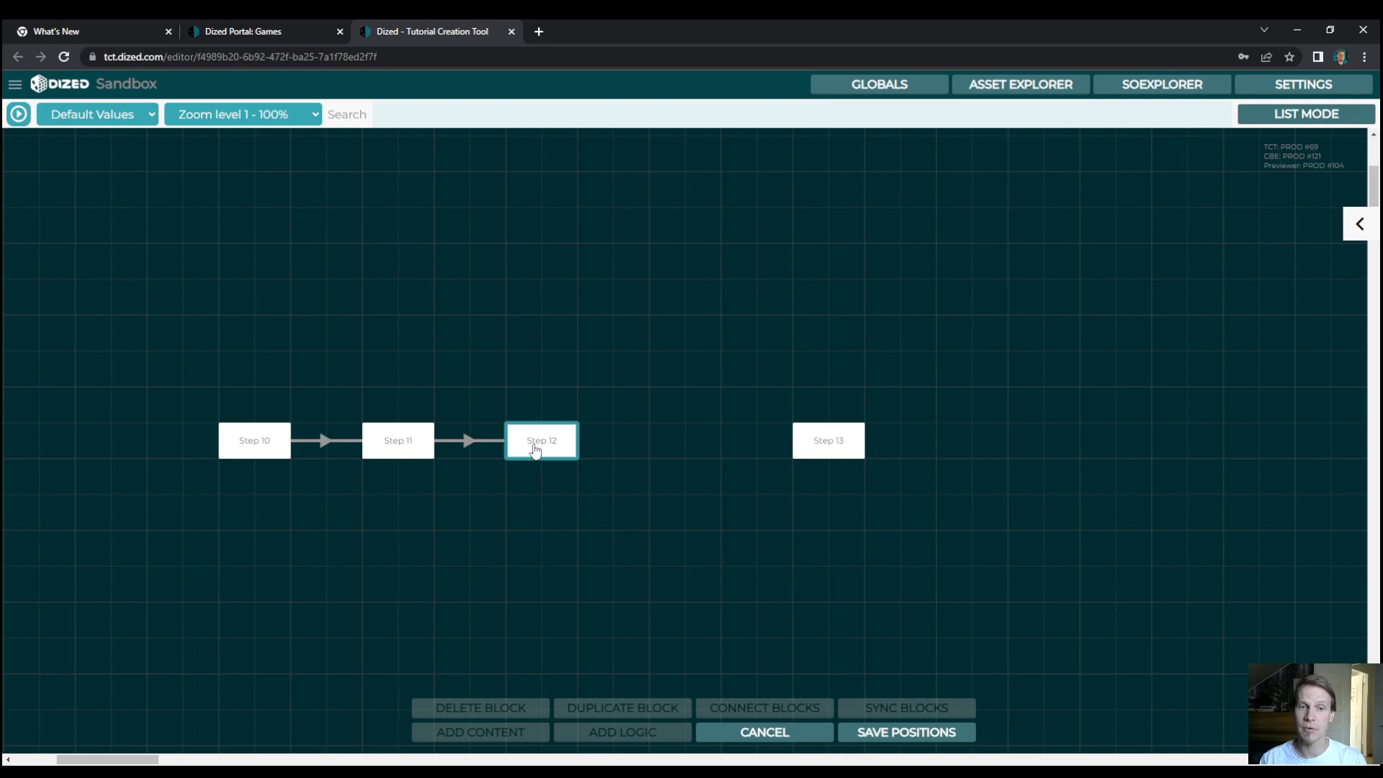
{"action": "left_click", "coordinate": [820, 452]}
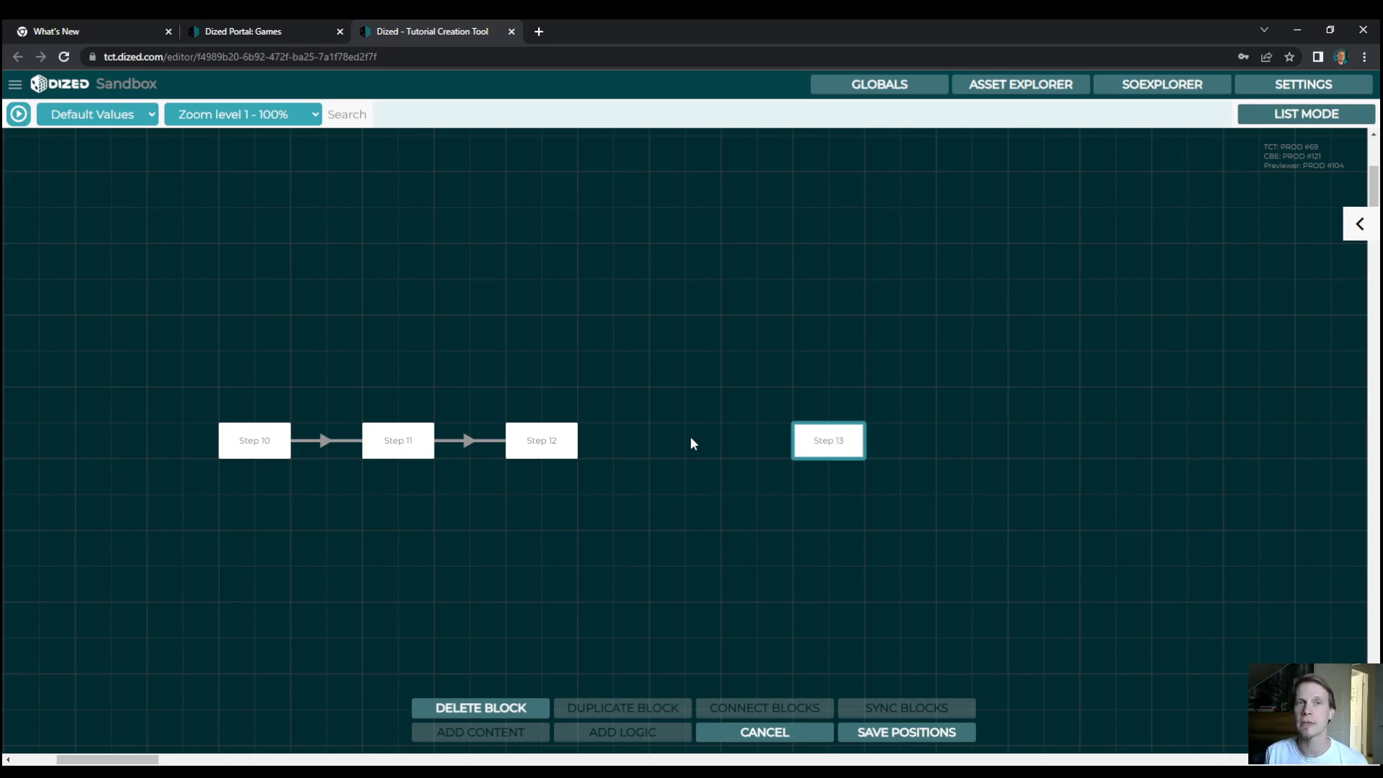
{"action": "left_click", "coordinate": [426, 444]}
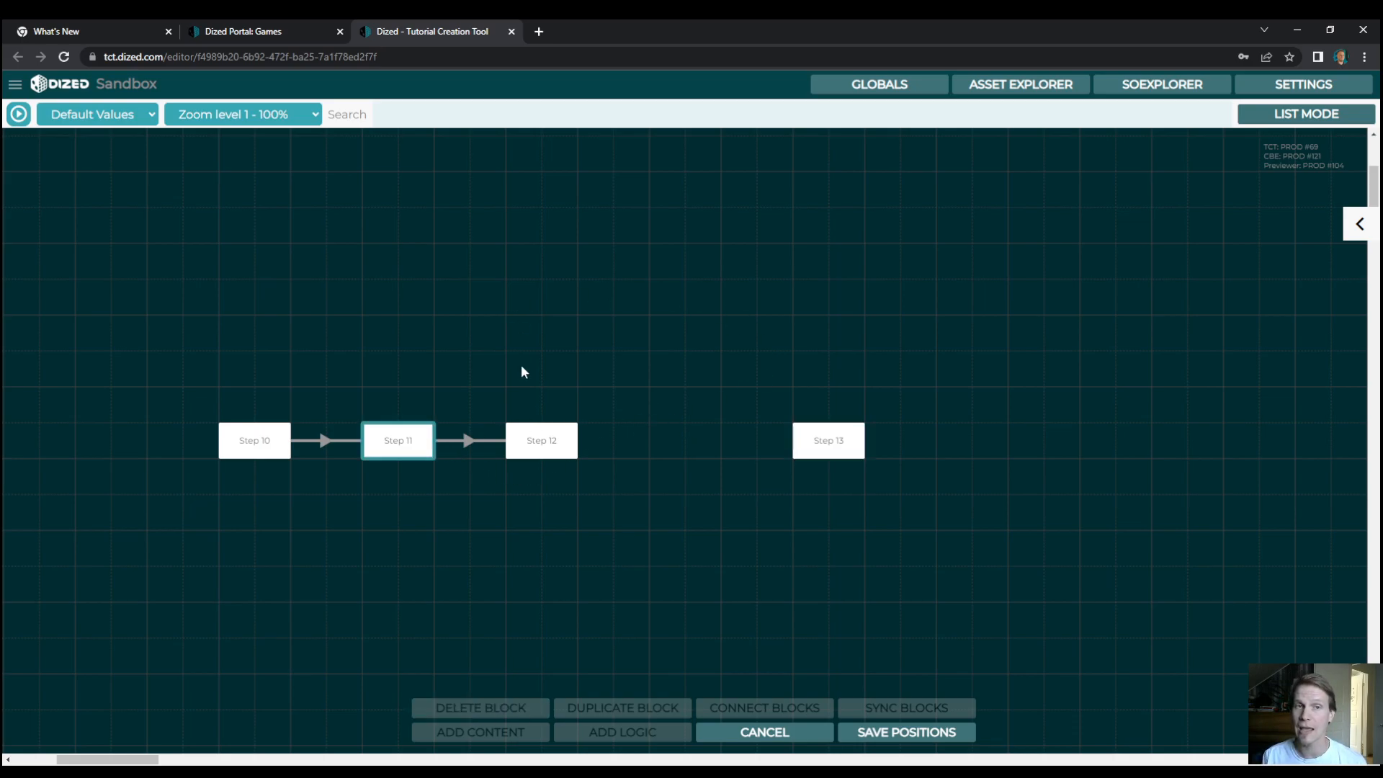
{"action": "left_click", "coordinate": [1357, 226]}
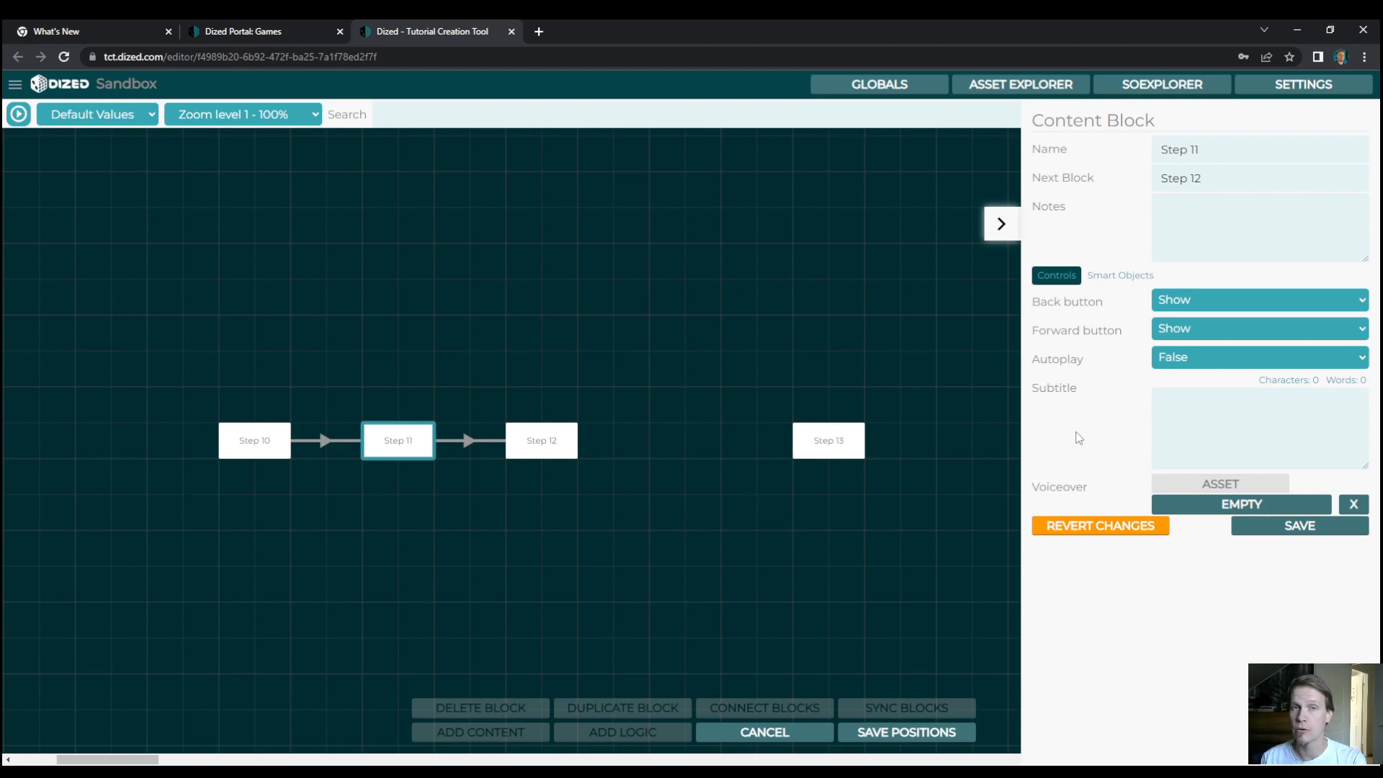
{"action": "left_click", "coordinate": [1000, 224]}
Move the Step 13 block one more grid cell away from Step 12 and save the block positions.
{"action": "left_click_drag", "start_coordinate": [821, 448], "coordinate": [896, 468]}
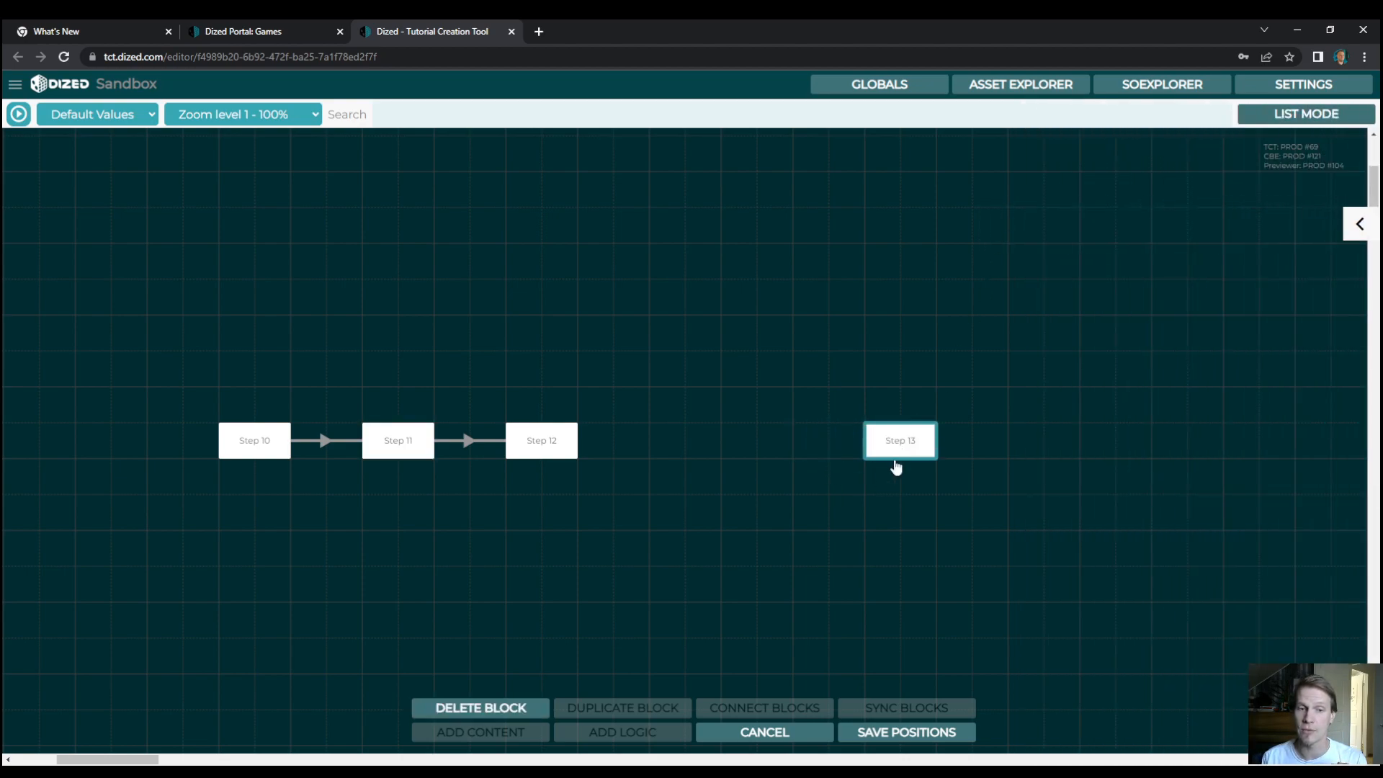
{"action": "left_click", "coordinate": [900, 733]}
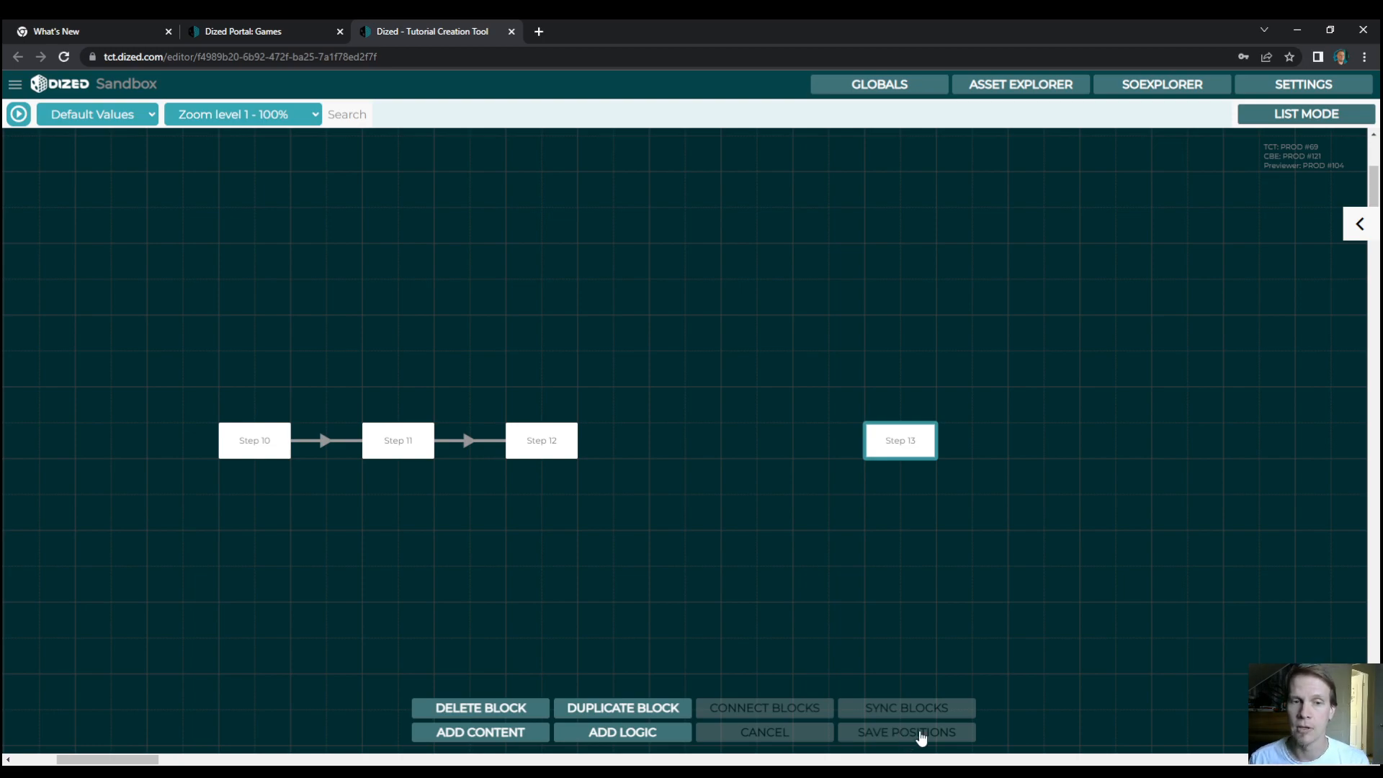
Add a custom global variable named $jumpNode.
{"action": "left_click", "coordinate": [906, 87]}
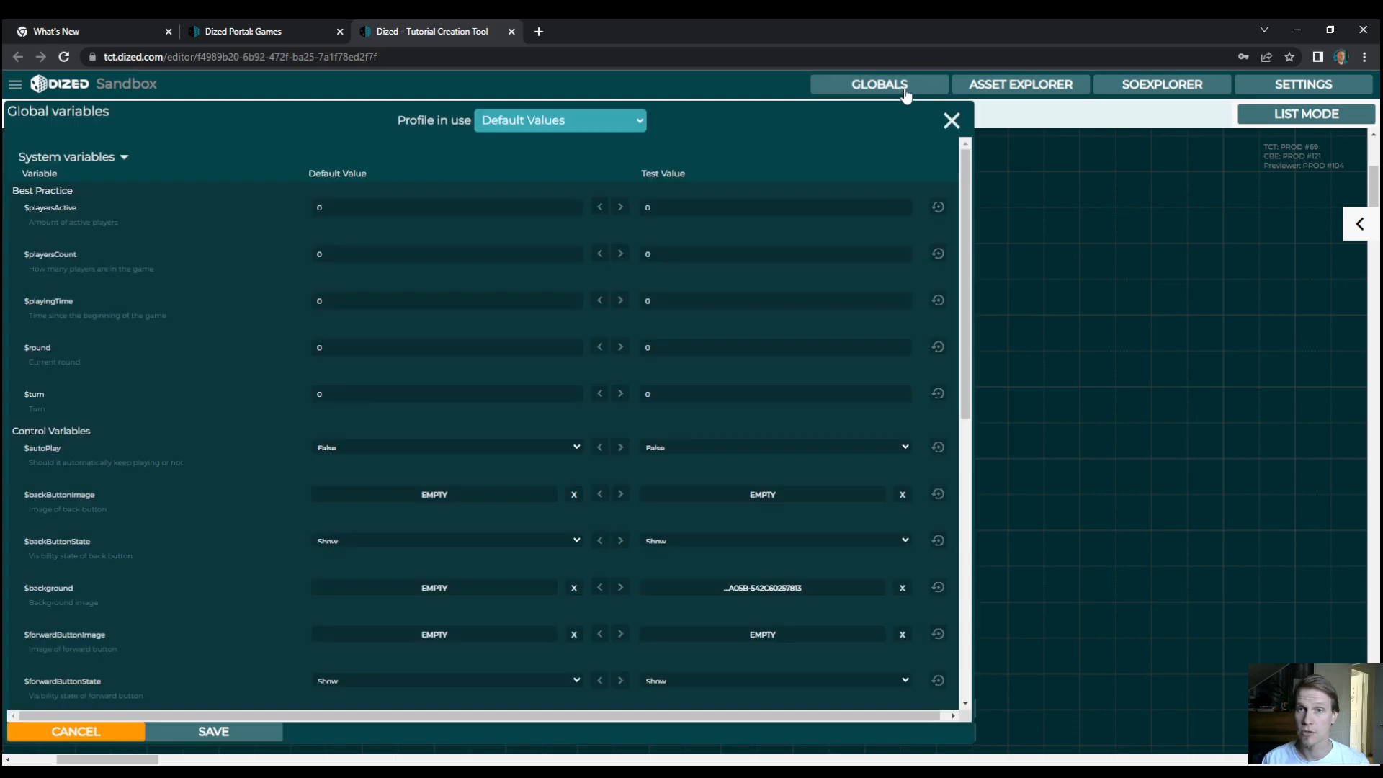
{"action": "scroll", "coordinate": [955, 598], "scroll_direction": "down", "scroll_amount": 15}
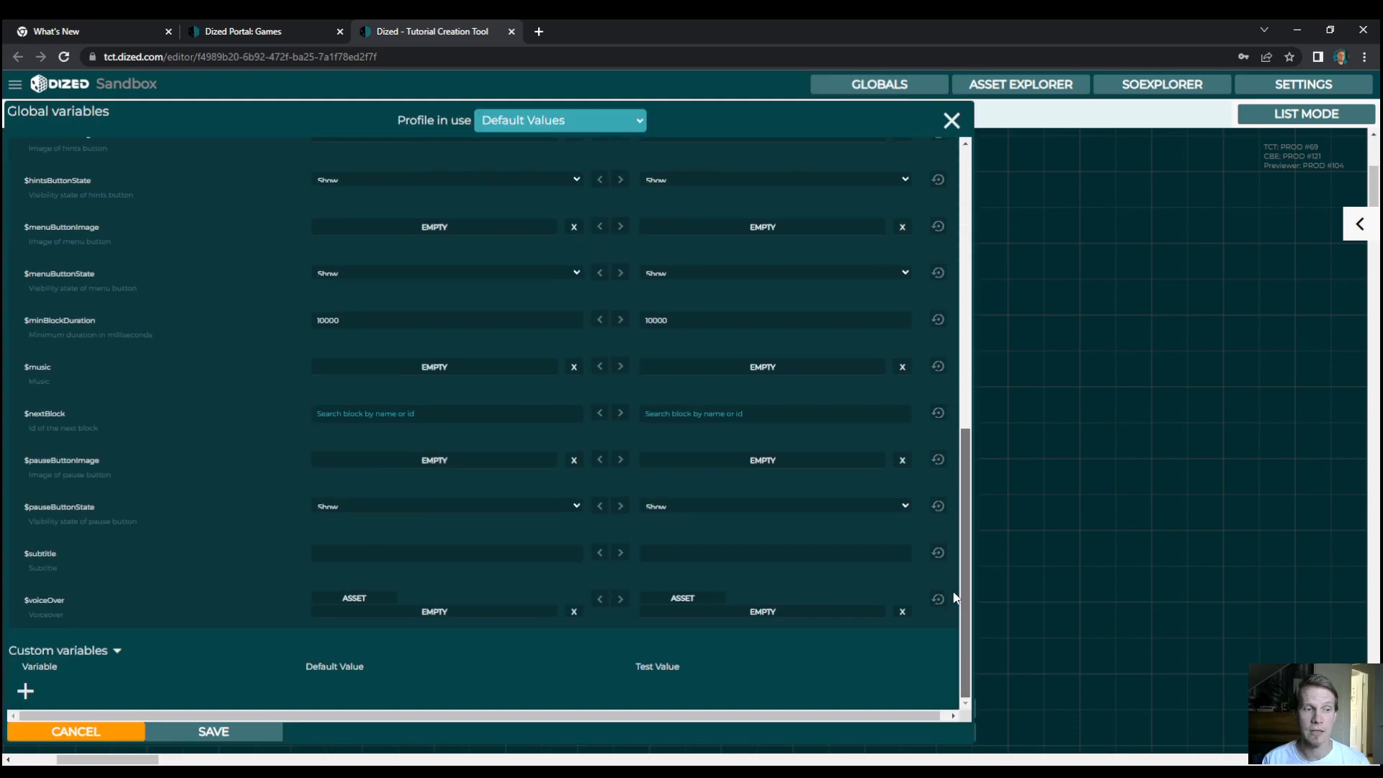
{"action": "left_click", "coordinate": [25, 691]}
{"action": "scroll", "coordinate": [112, 679], "scroll_direction": "down", "scroll_amount": 1}
{"action": "double_click", "coordinate": [44, 631]}
{"action": "type", "text": "$jumpNode"}
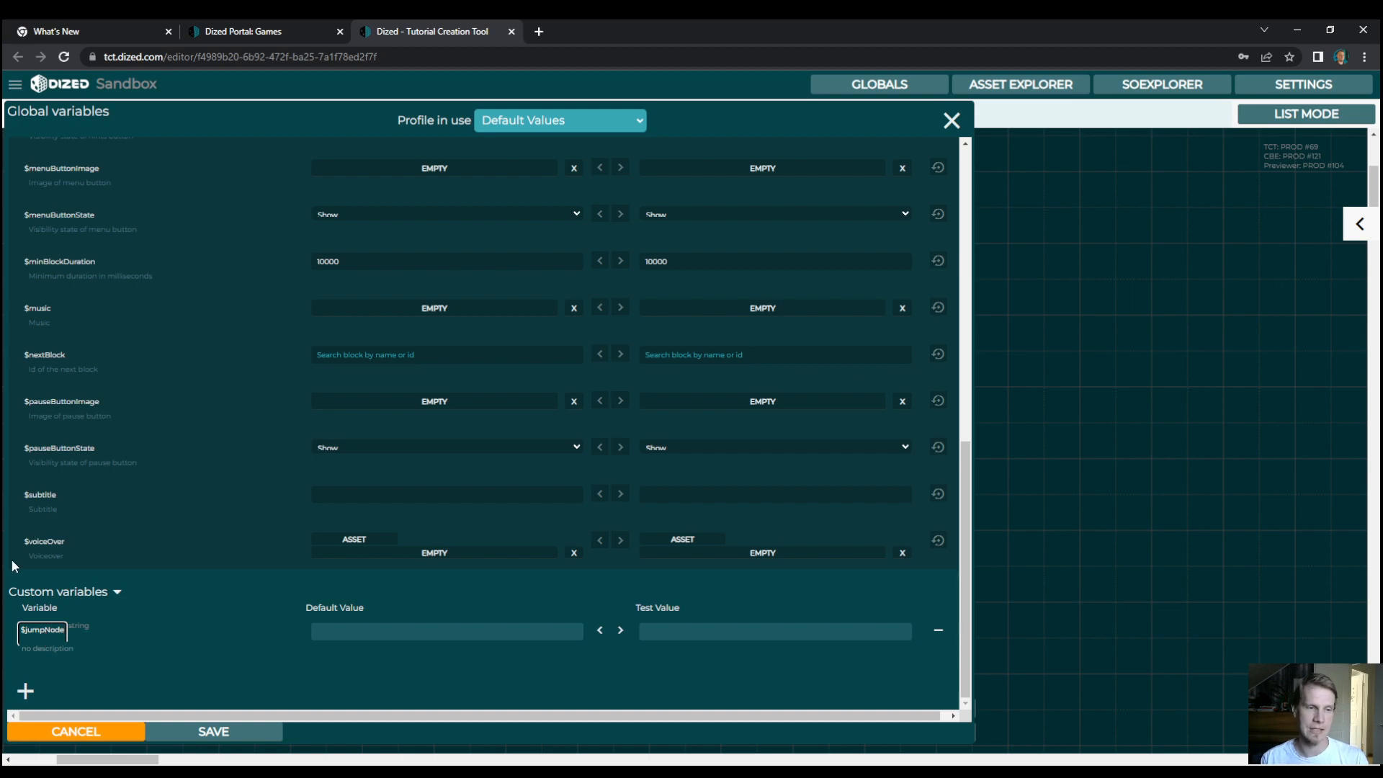
{"action": "left_click", "coordinate": [102, 651]}
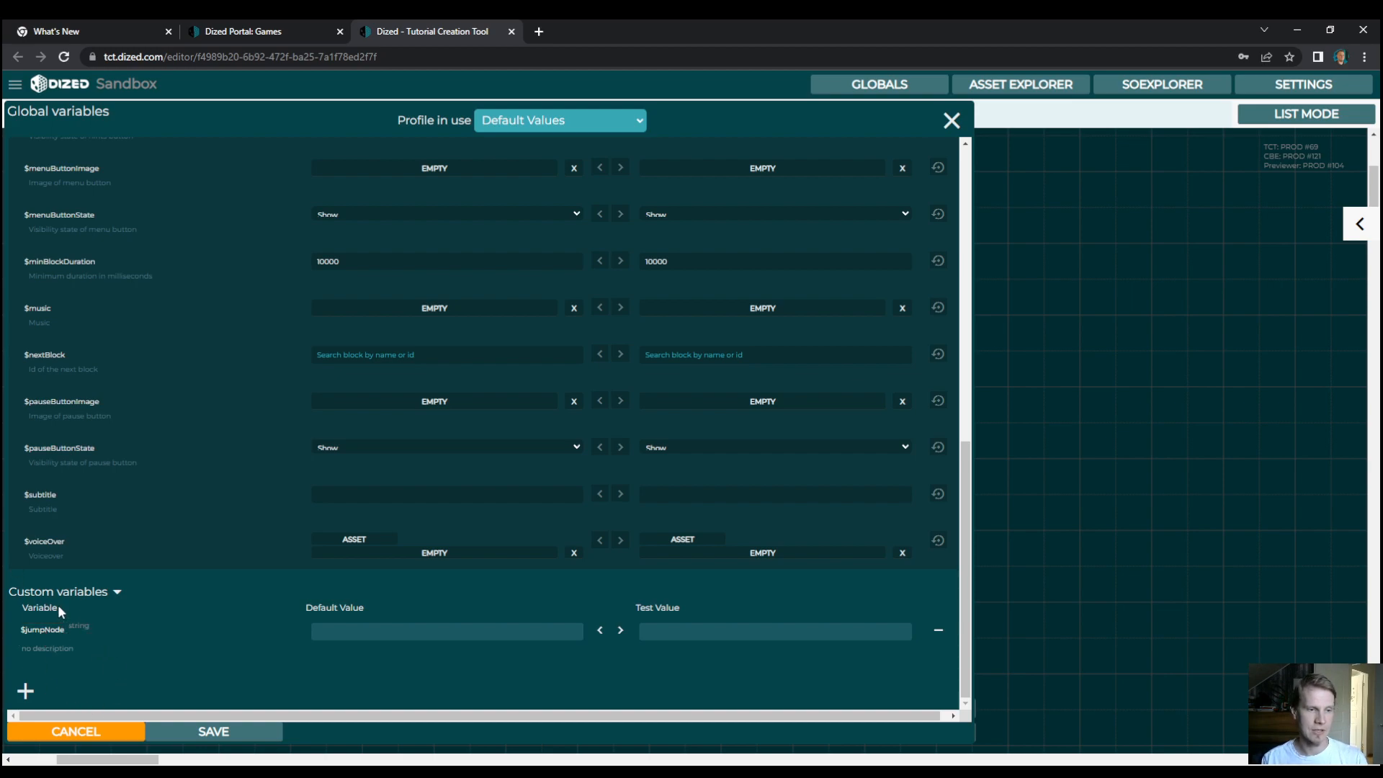
Set the $jumpNode variable's description to "We use this to jump between steps without drawing a flow arrow.".
{"action": "double_click", "coordinate": [51, 651]}
{"action": "key", "text": "ctrl+a"}
{"action": "type", "text": "We use this to j"}
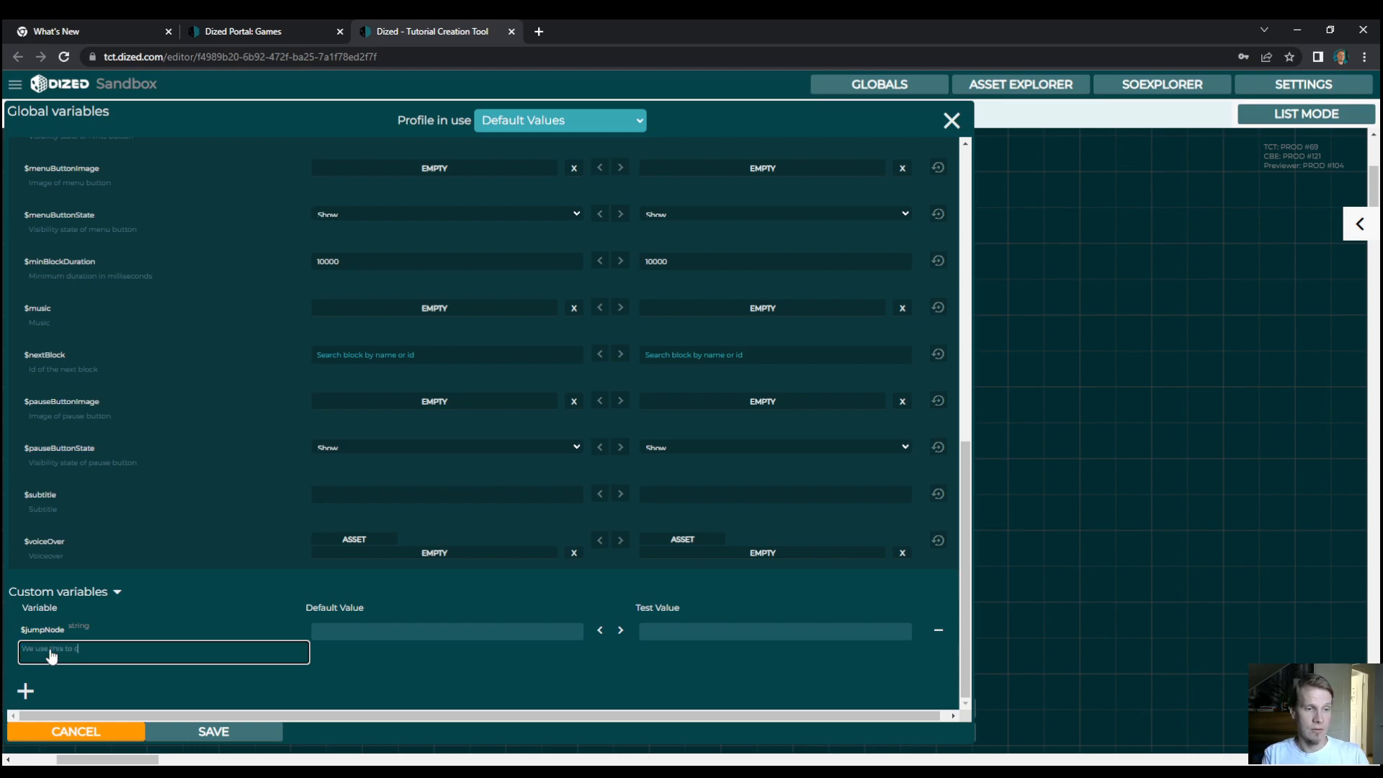
{"action": "type", "text": "ump batween steps without drawing"}
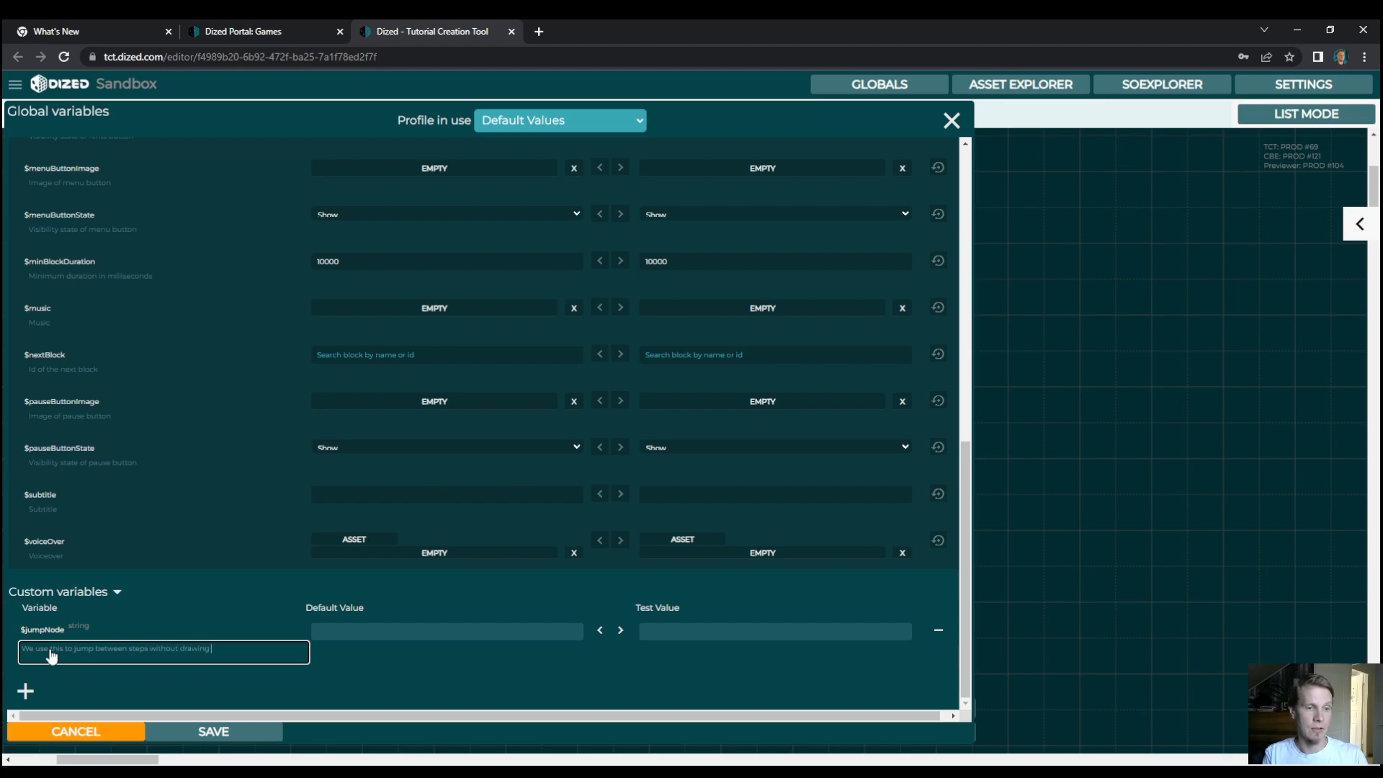
{"action": "type", "text": " a flow arrow."}
{"action": "left_click", "coordinate": [151, 671]}
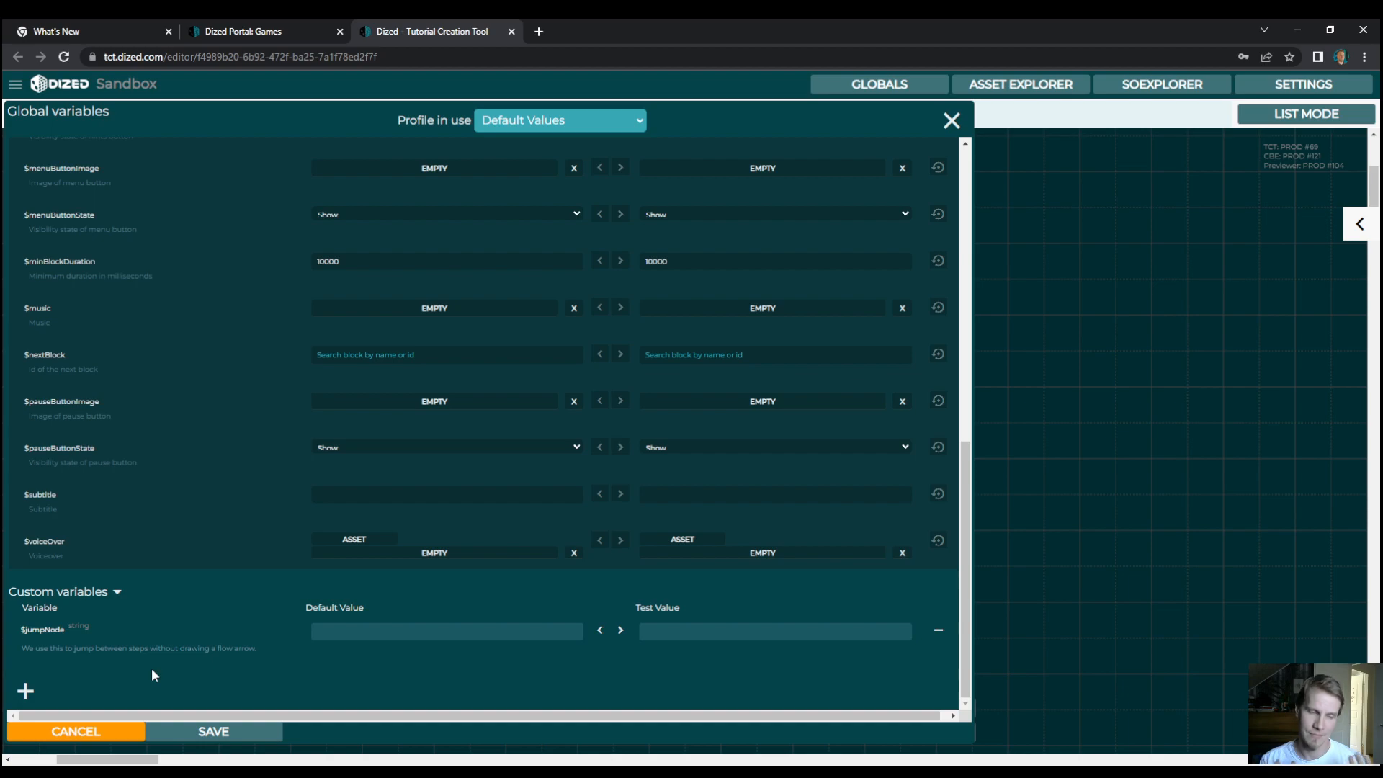
Set the $jumpNode variable's type to block, then save and close the global variables.
{"action": "left_click", "coordinate": [94, 631]}
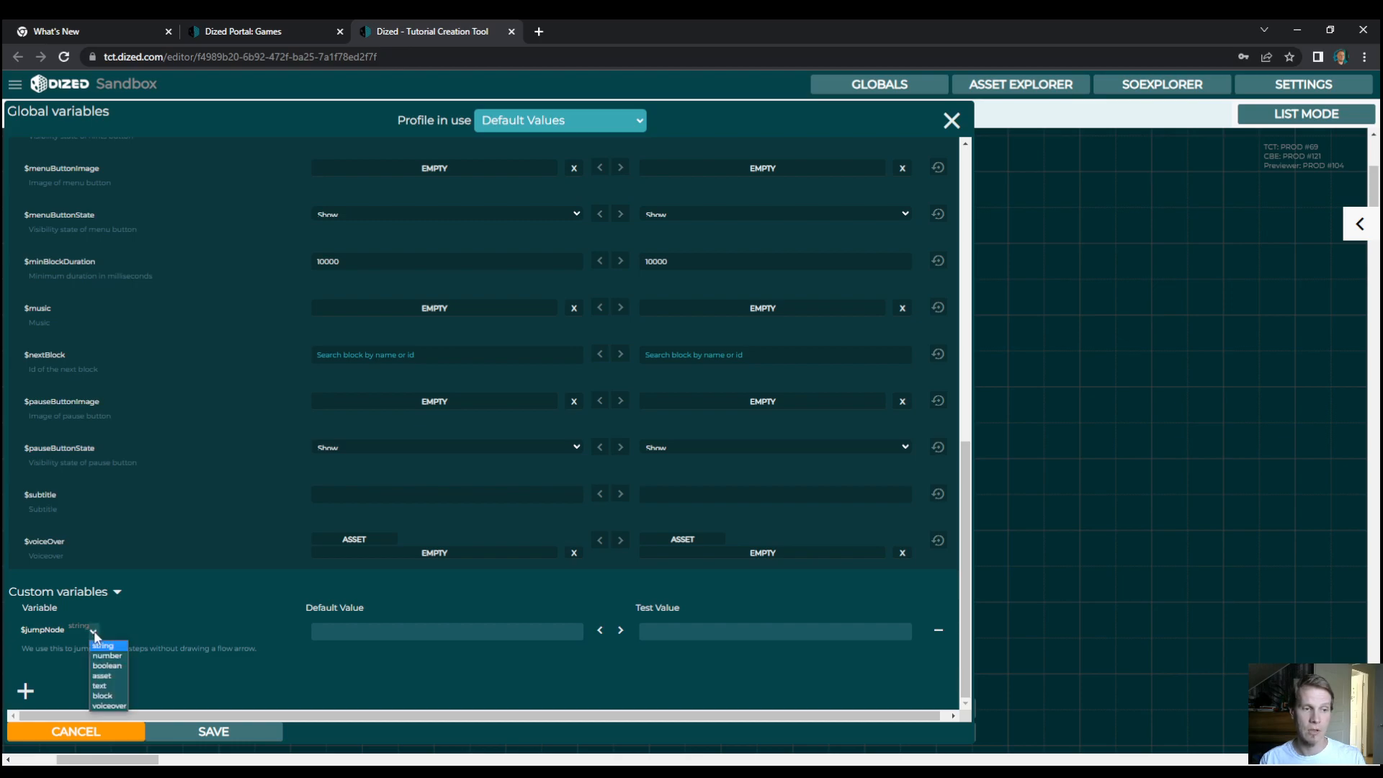
{"action": "left_click", "coordinate": [105, 696]}
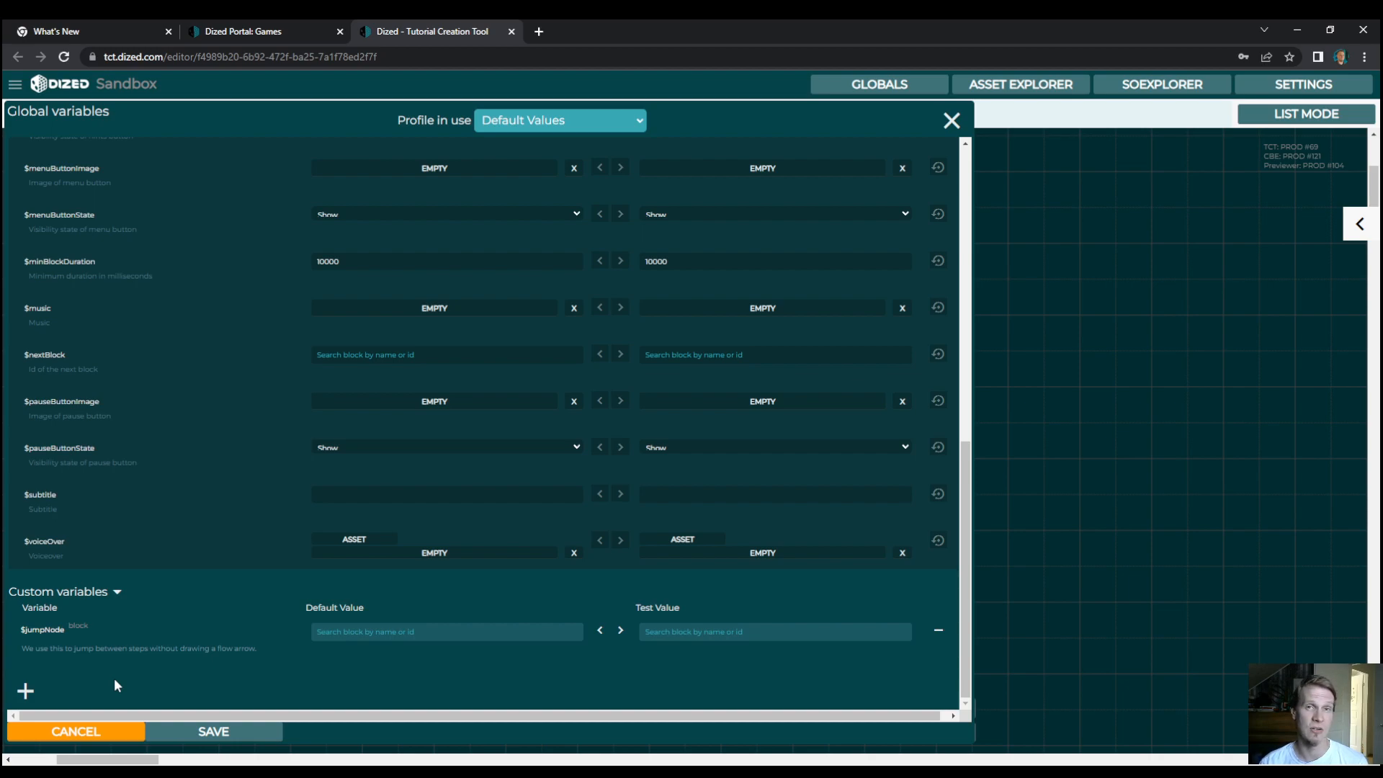
{"action": "left_click", "coordinate": [89, 631]}
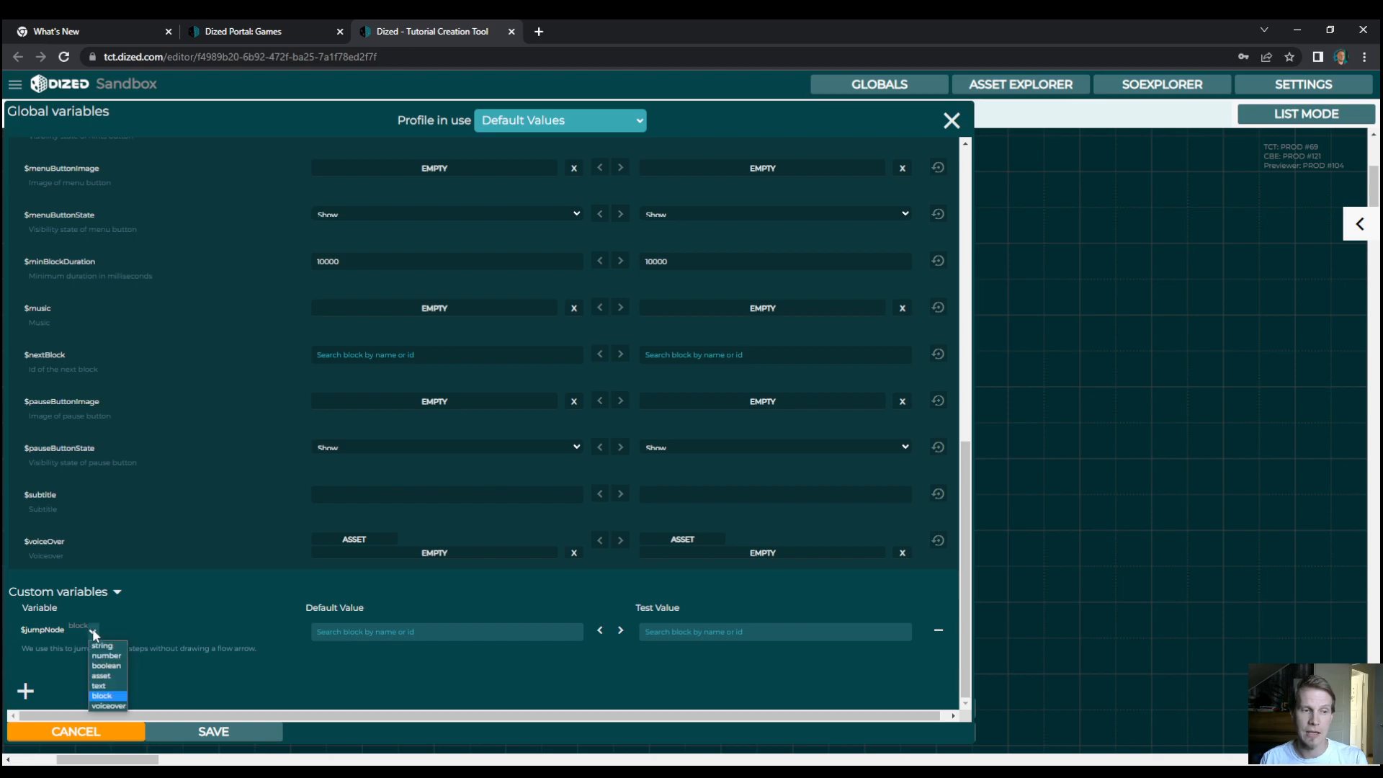
{"action": "left_click", "coordinate": [105, 700]}
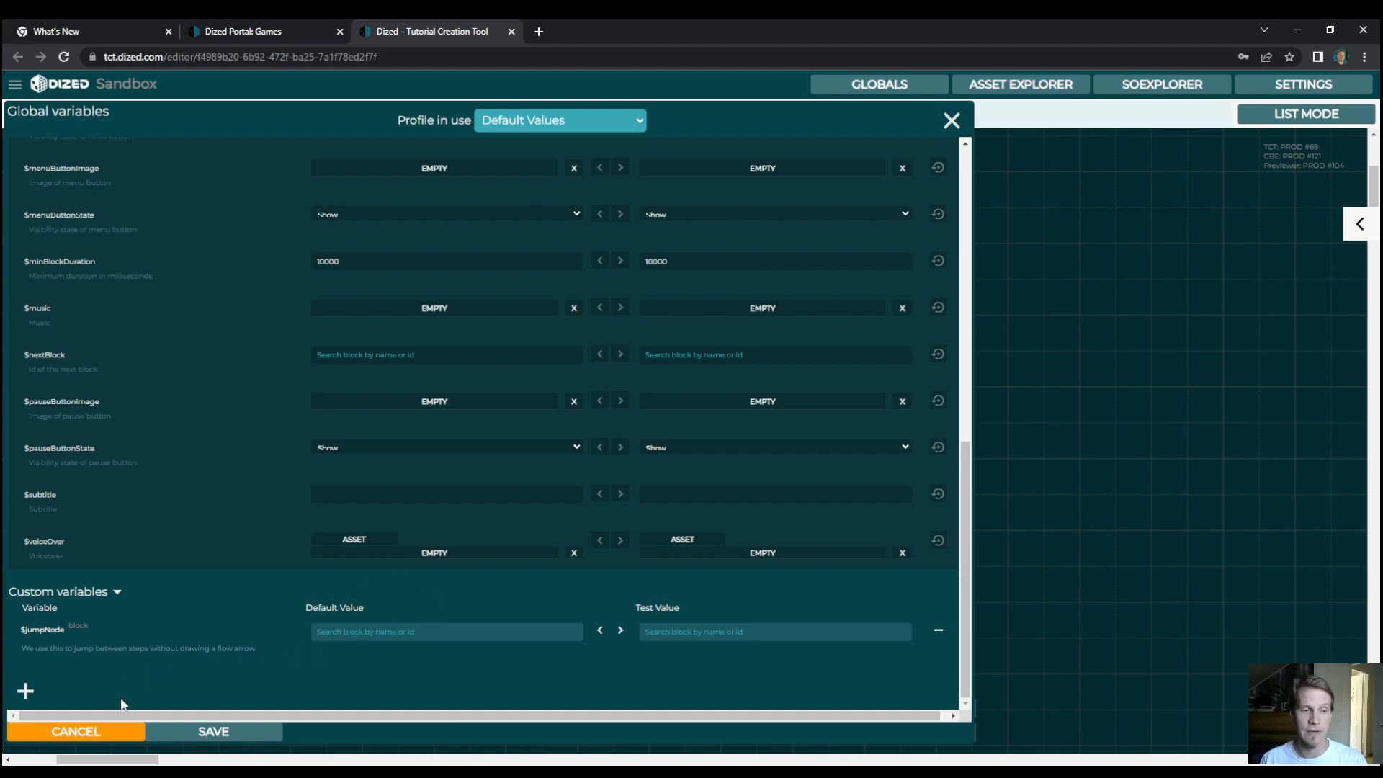
{"action": "left_click", "coordinate": [223, 736]}
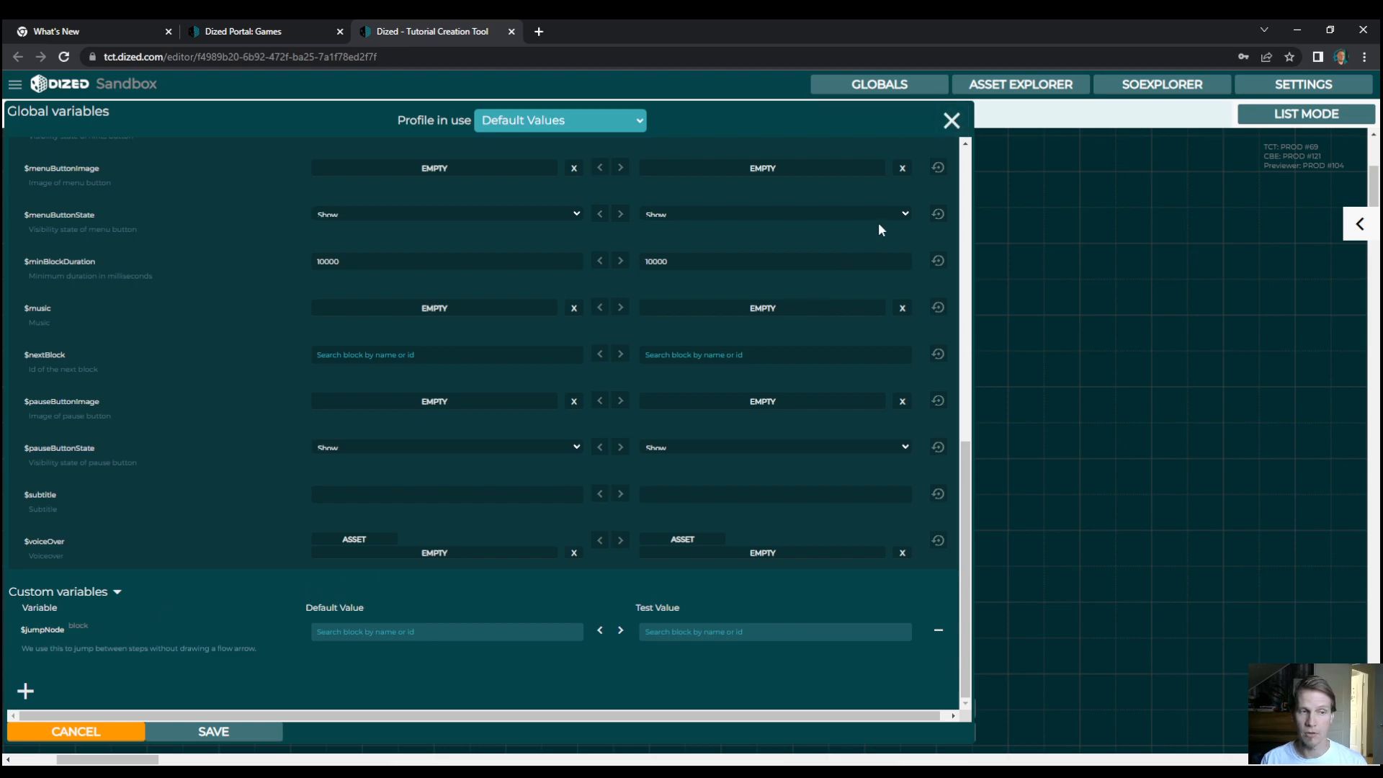
{"action": "left_click", "coordinate": [952, 121]}
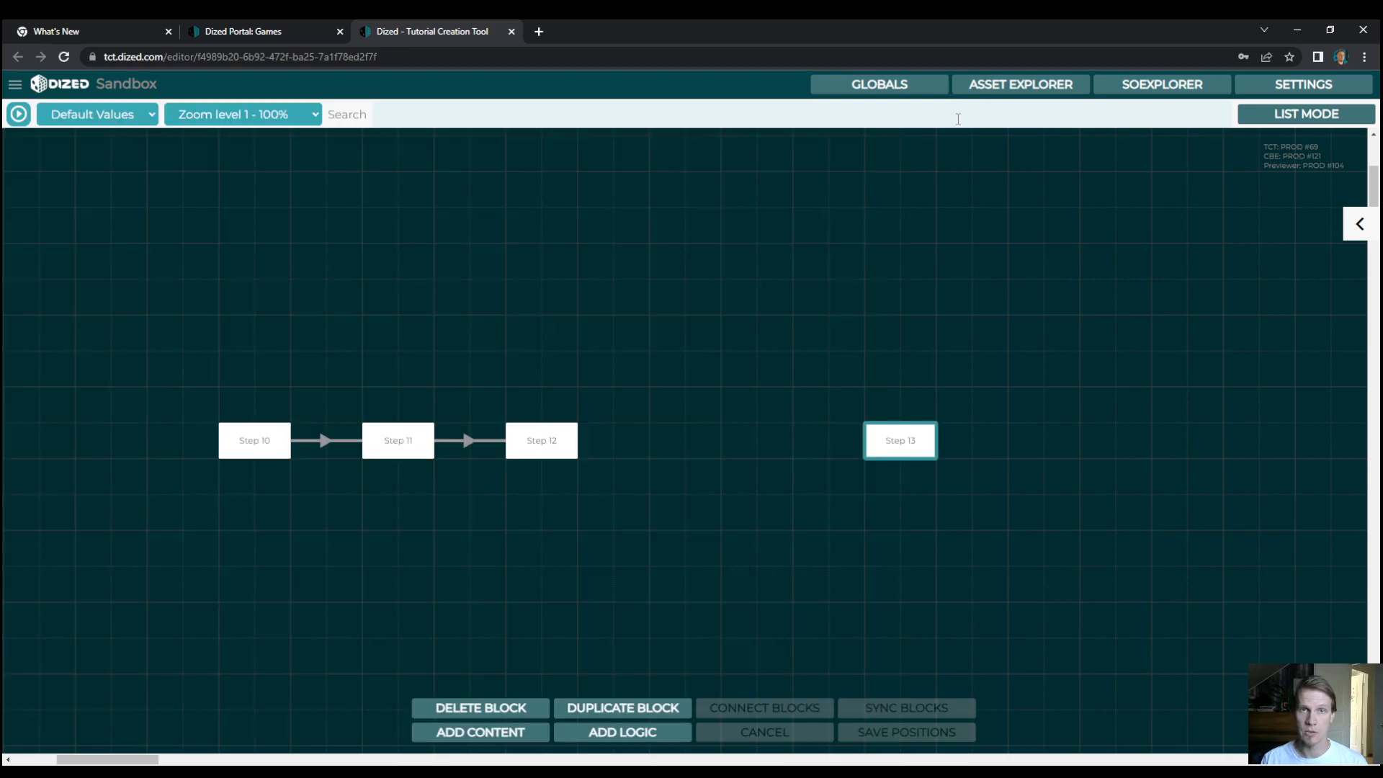
Add a connected logic block after Step 12 and move the Step 13 block one grid cell farther away.
{"action": "left_click", "coordinate": [674, 428]}
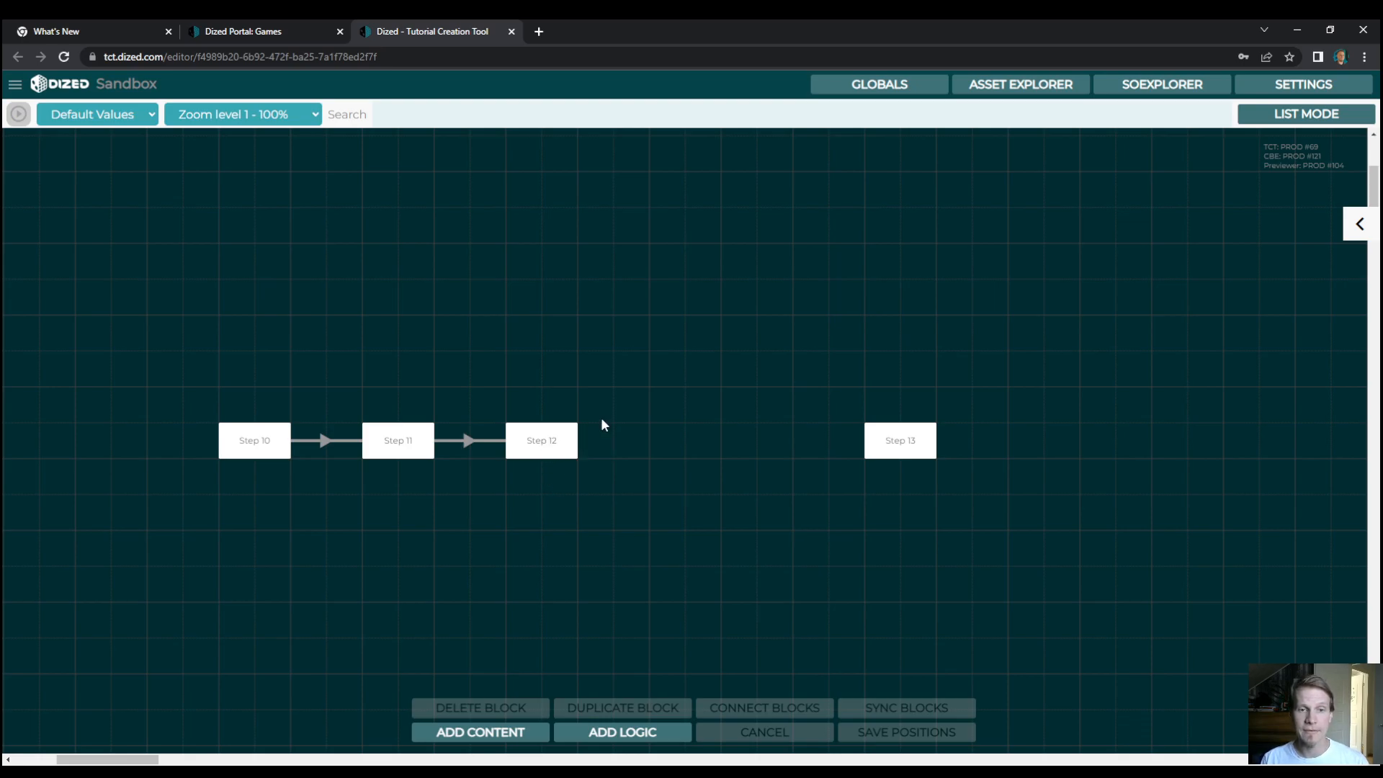
{"action": "left_click", "coordinate": [548, 445]}
{"action": "left_click", "coordinate": [632, 733]}
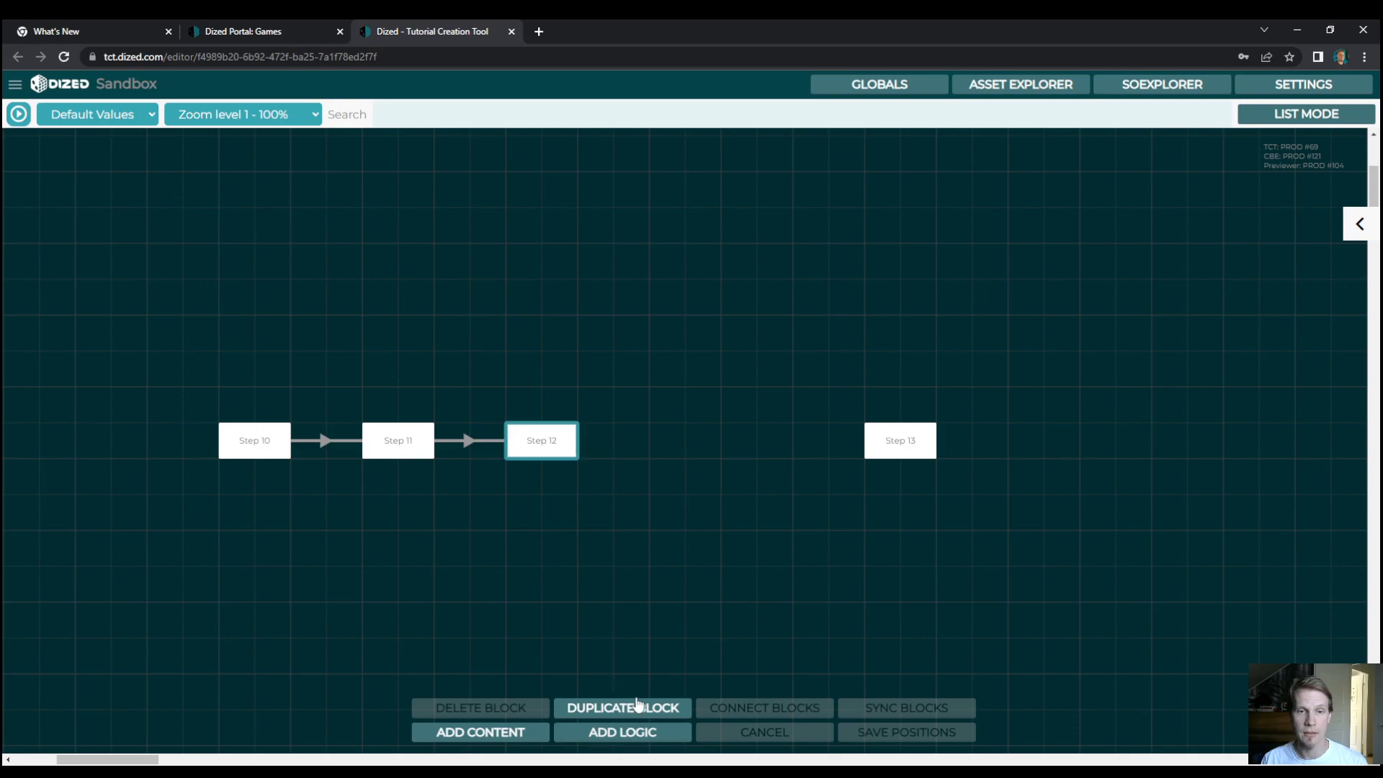
{"action": "left_click_drag", "start_coordinate": [903, 441], "coordinate": [974, 444]}
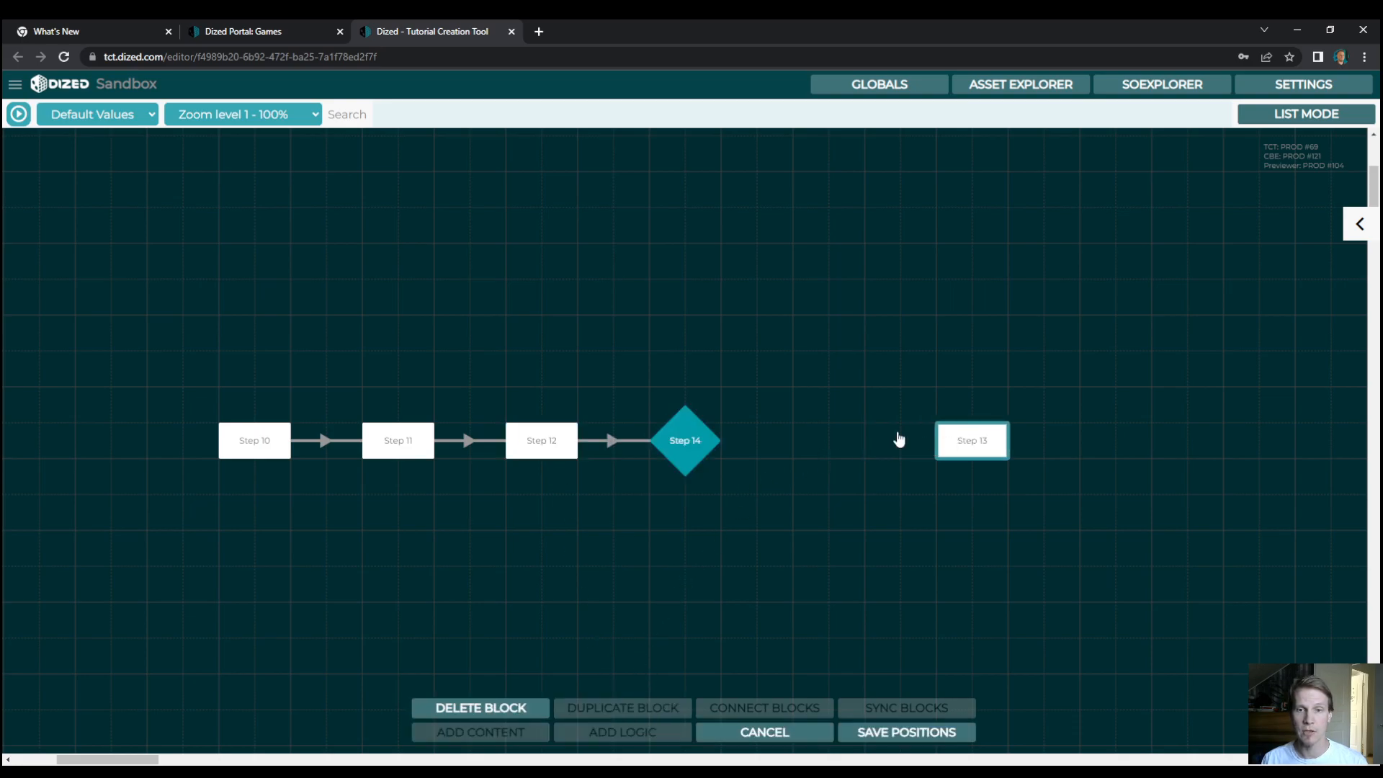
Set the Step 13 content block's subtitle to 13 and save the block.
{"action": "left_click", "coordinate": [949, 445]}
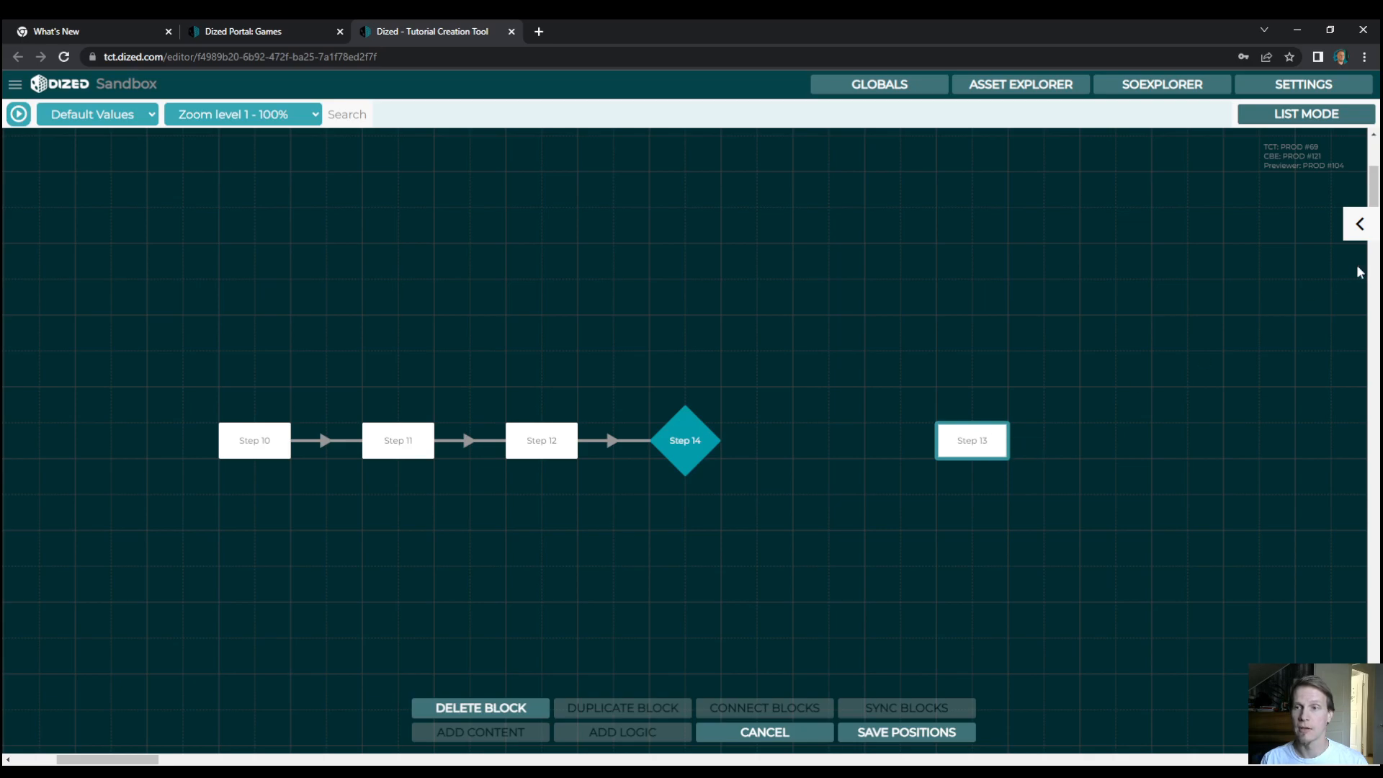
{"action": "left_click", "coordinate": [1359, 224]}
{"action": "type", "text": "13"}
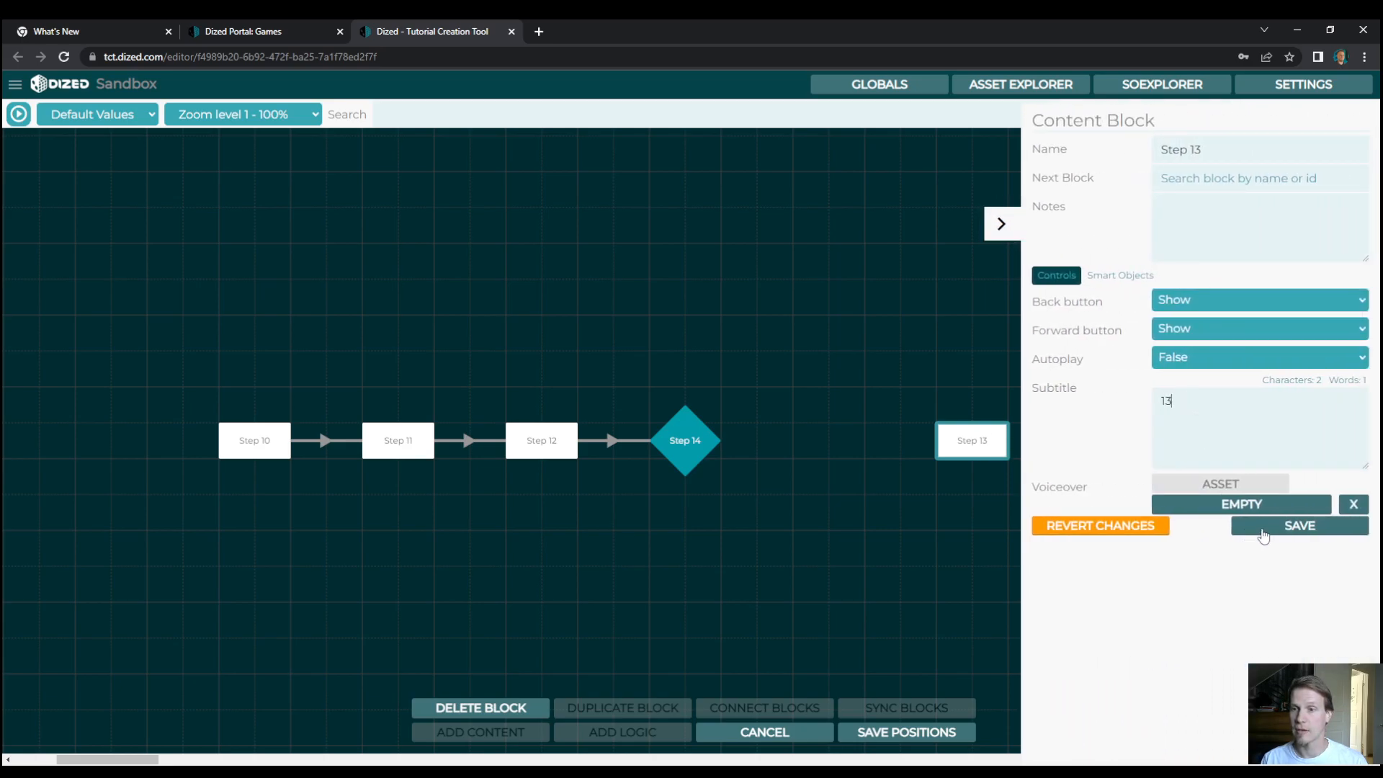
Set the Step 12 content block's subtitle to 12, save it, and close the block properties.
{"action": "left_click", "coordinate": [539, 446]}
{"action": "left_click", "coordinate": [1230, 432]}
{"action": "type", "text": "12"}
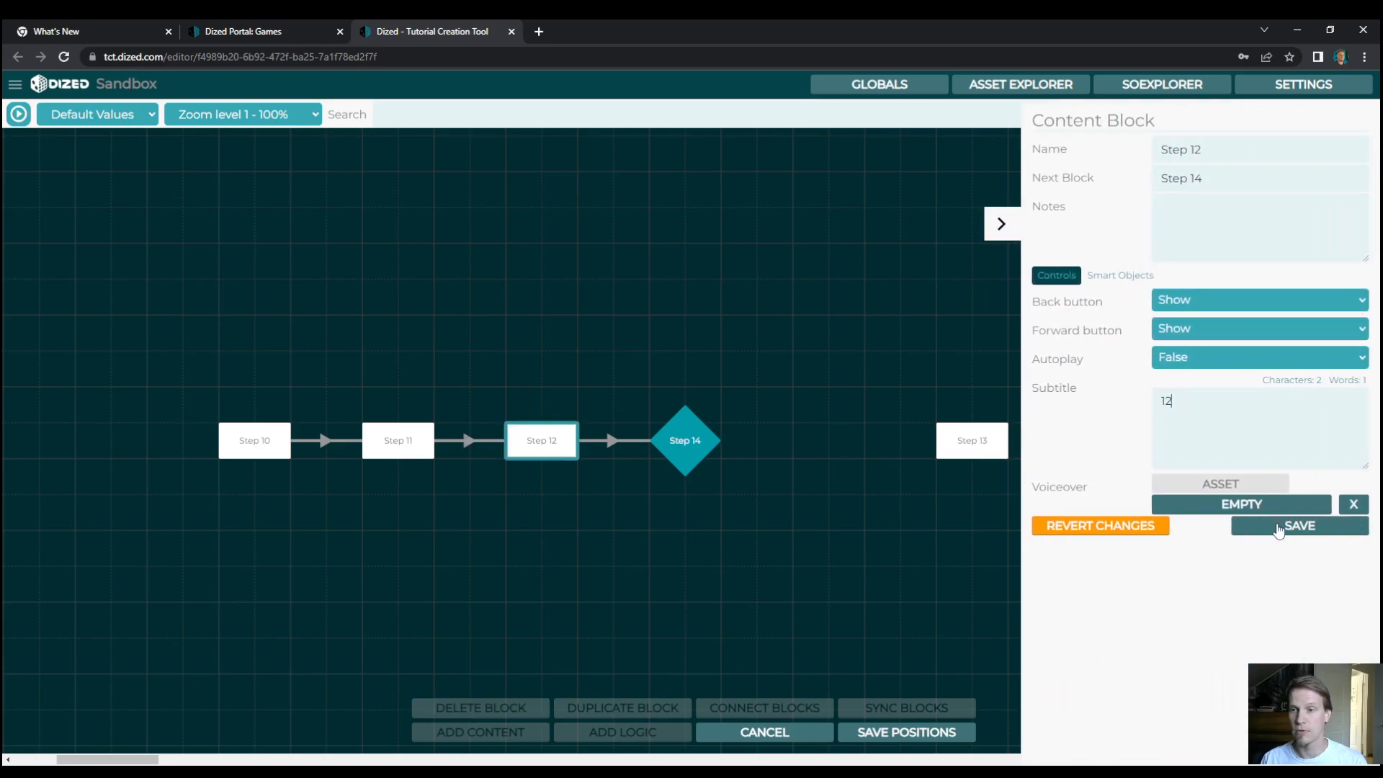
{"action": "left_click", "coordinate": [1001, 224]}
{"action": "left_click", "coordinate": [551, 449]}
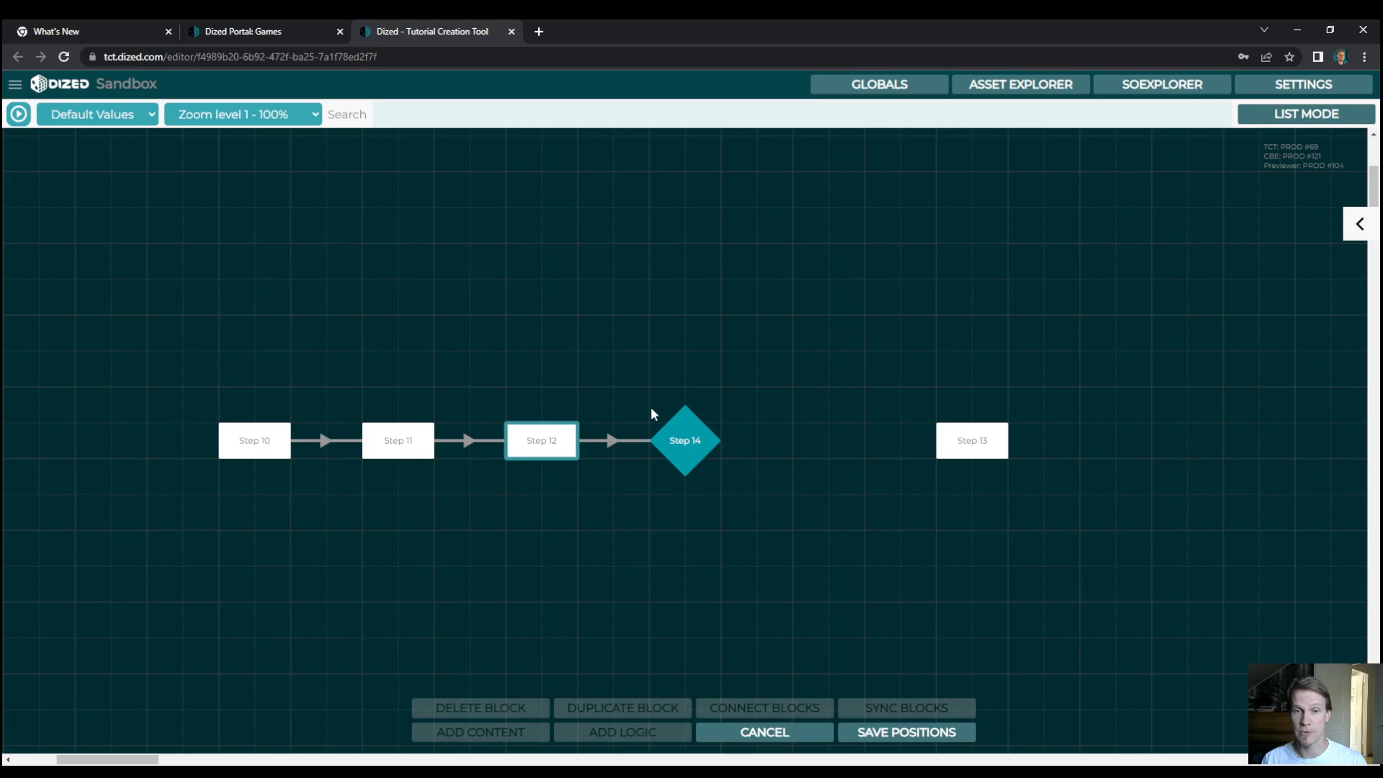
Rename the logic block after Step 12 to "GOTO: Step 13" and save it.
{"action": "left_click", "coordinate": [705, 442]}
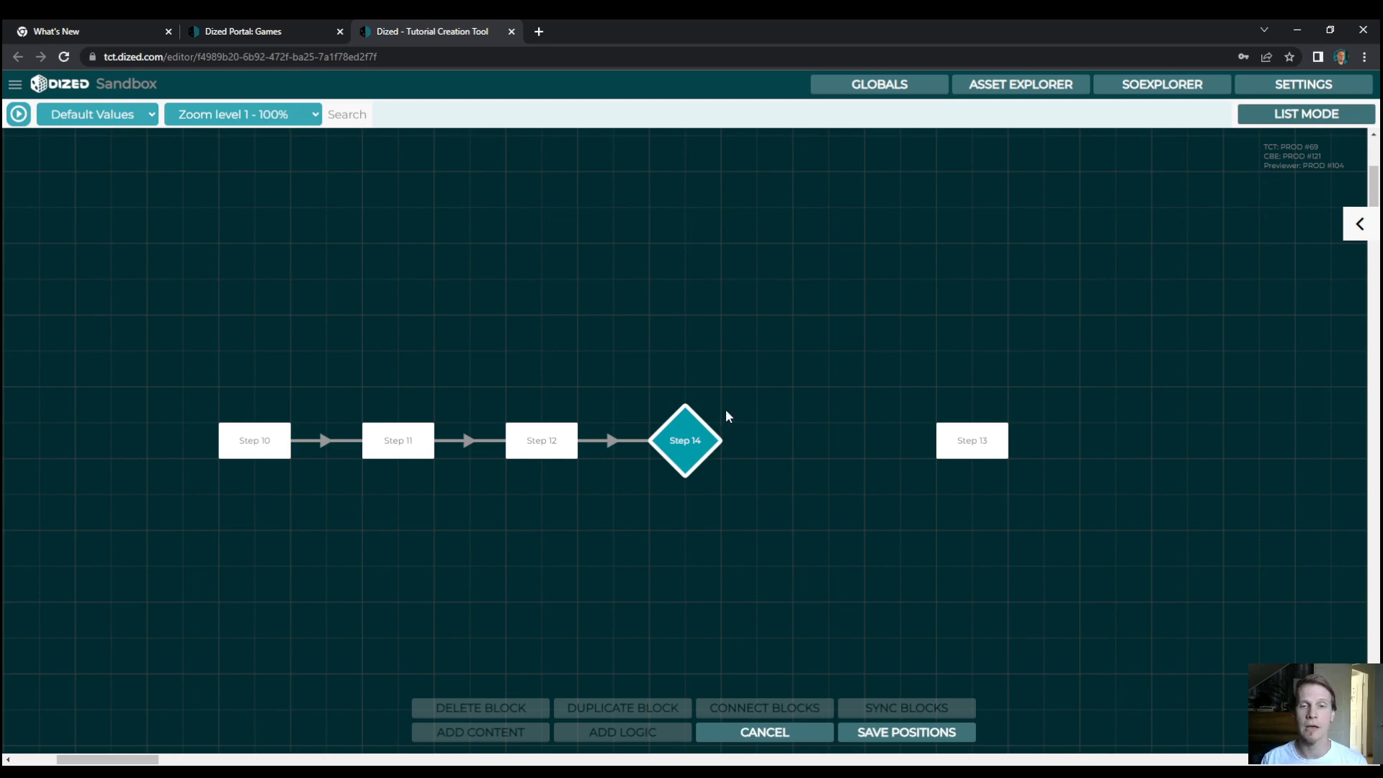
{"action": "left_click", "coordinate": [1364, 231]}
{"action": "triple_click", "coordinate": [1260, 147]}
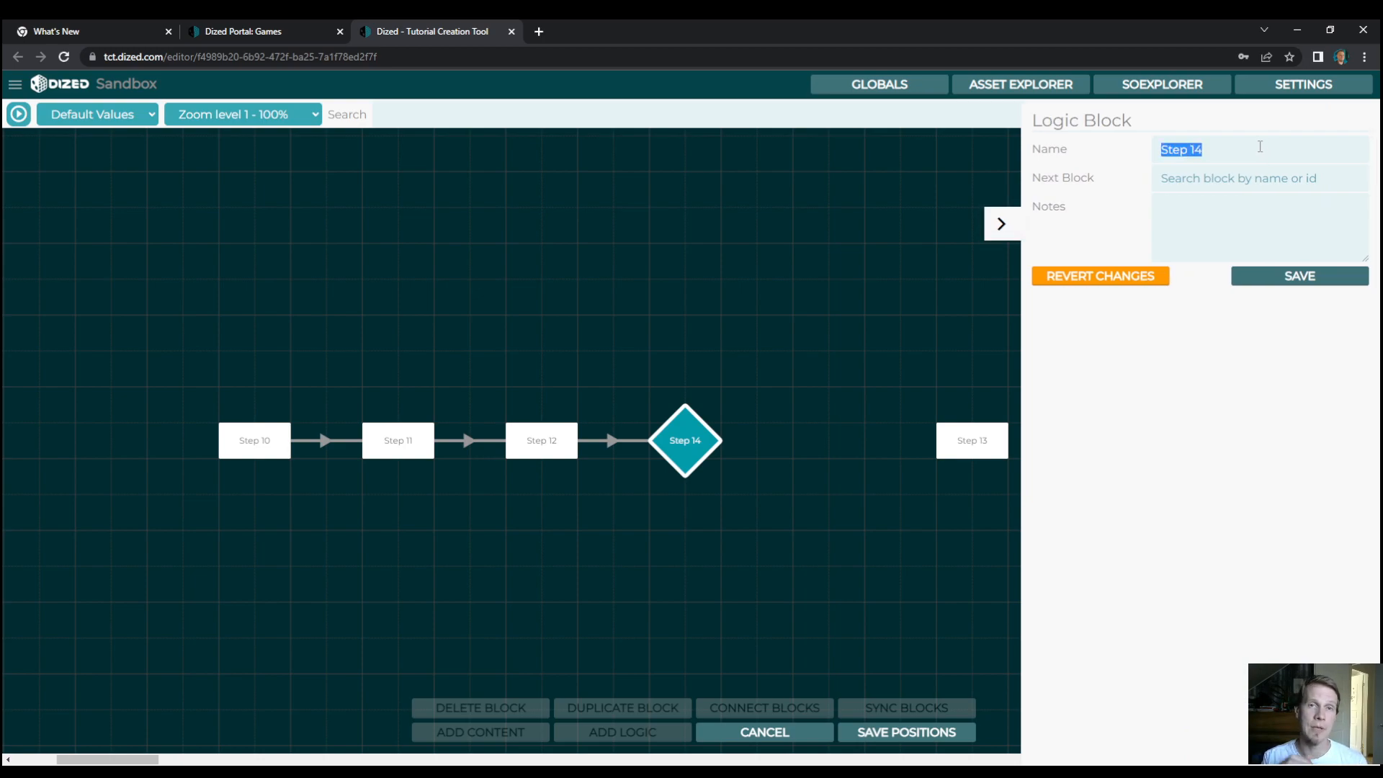
{"action": "type", "text": "GOTO: Step 13"}
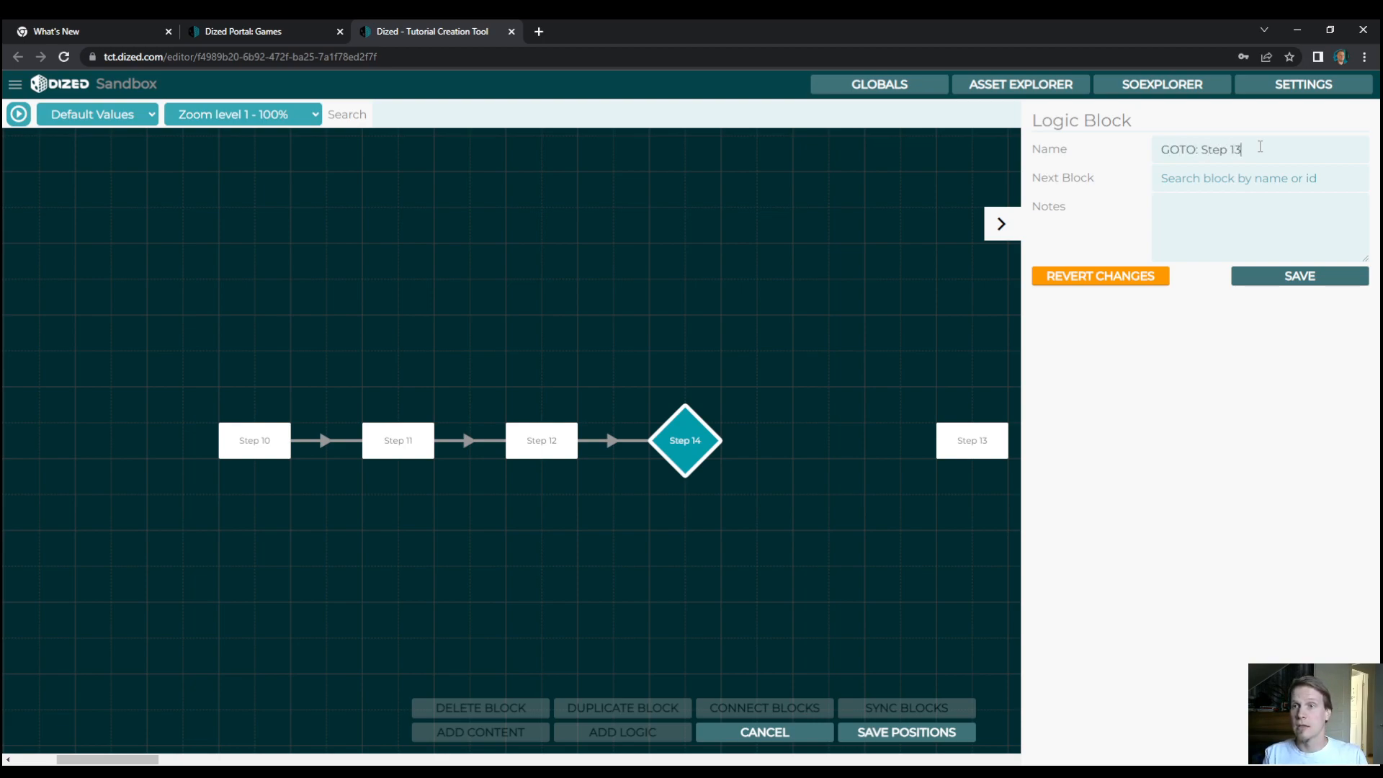
{"action": "left_click", "coordinate": [1292, 277]}
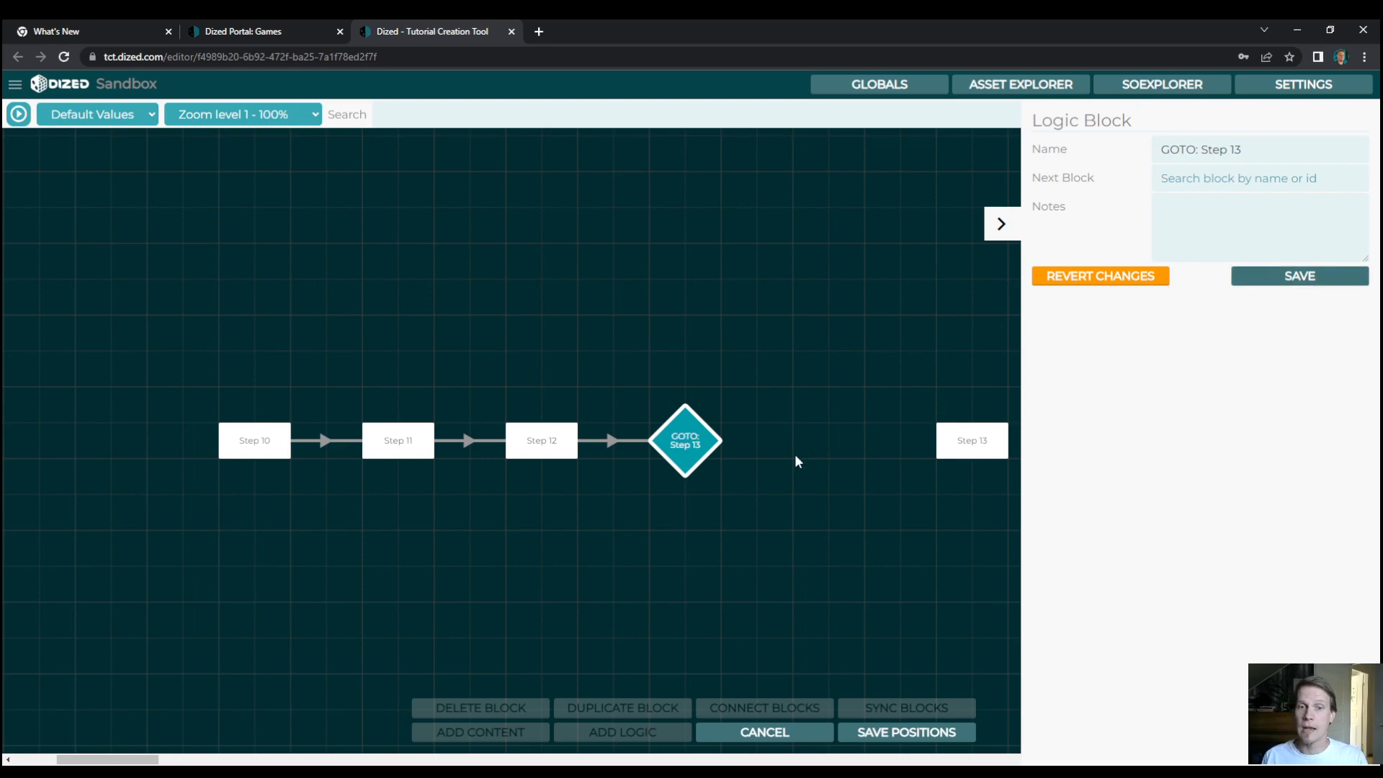
Add the note "This logic block jumps to Step 13" to the GOTO logic block, save it, and close its properties.
{"action": "type", "text": "This "}
{"action": "type", "text": "logic bl"}
{"action": "type", "text": "umps to "}
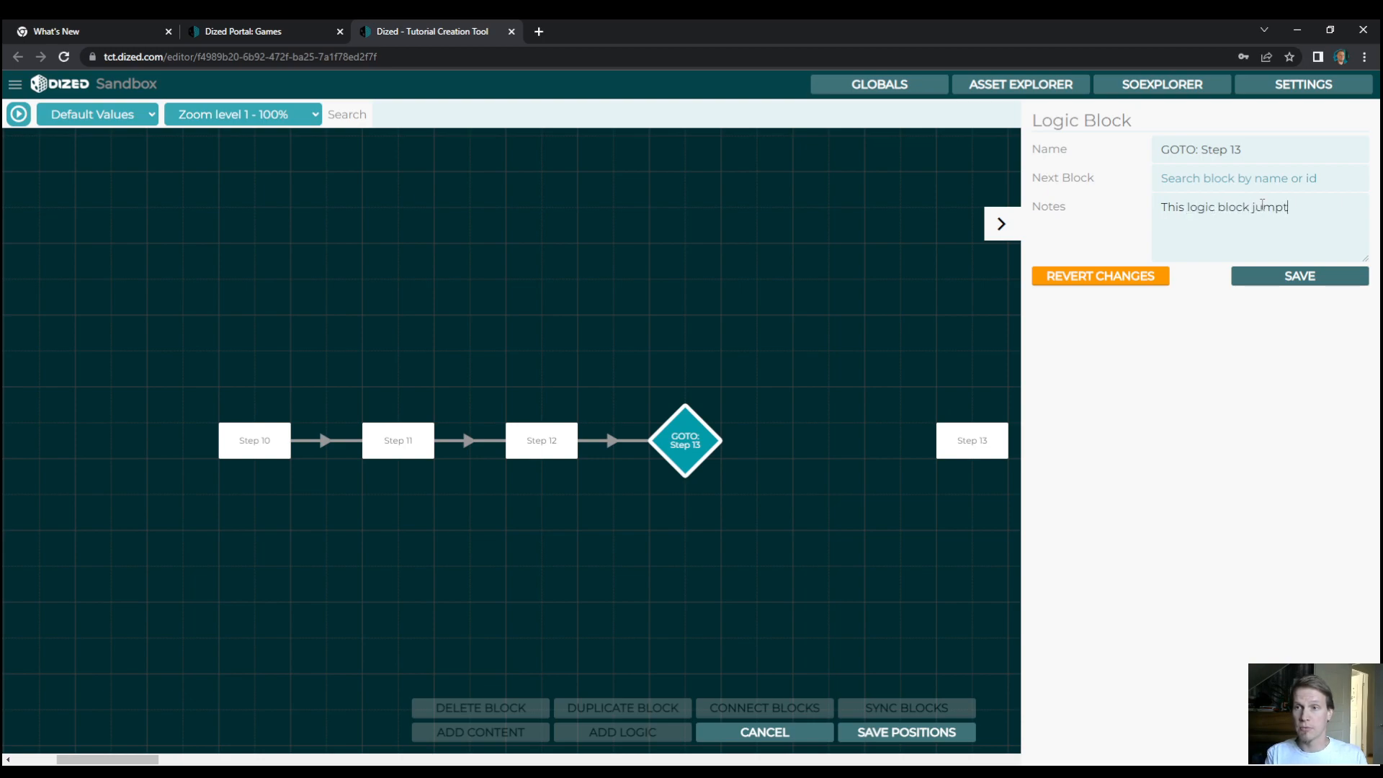
{"action": "type", "text": "Step 13"}
{"action": "left_click", "coordinate": [1300, 279]}
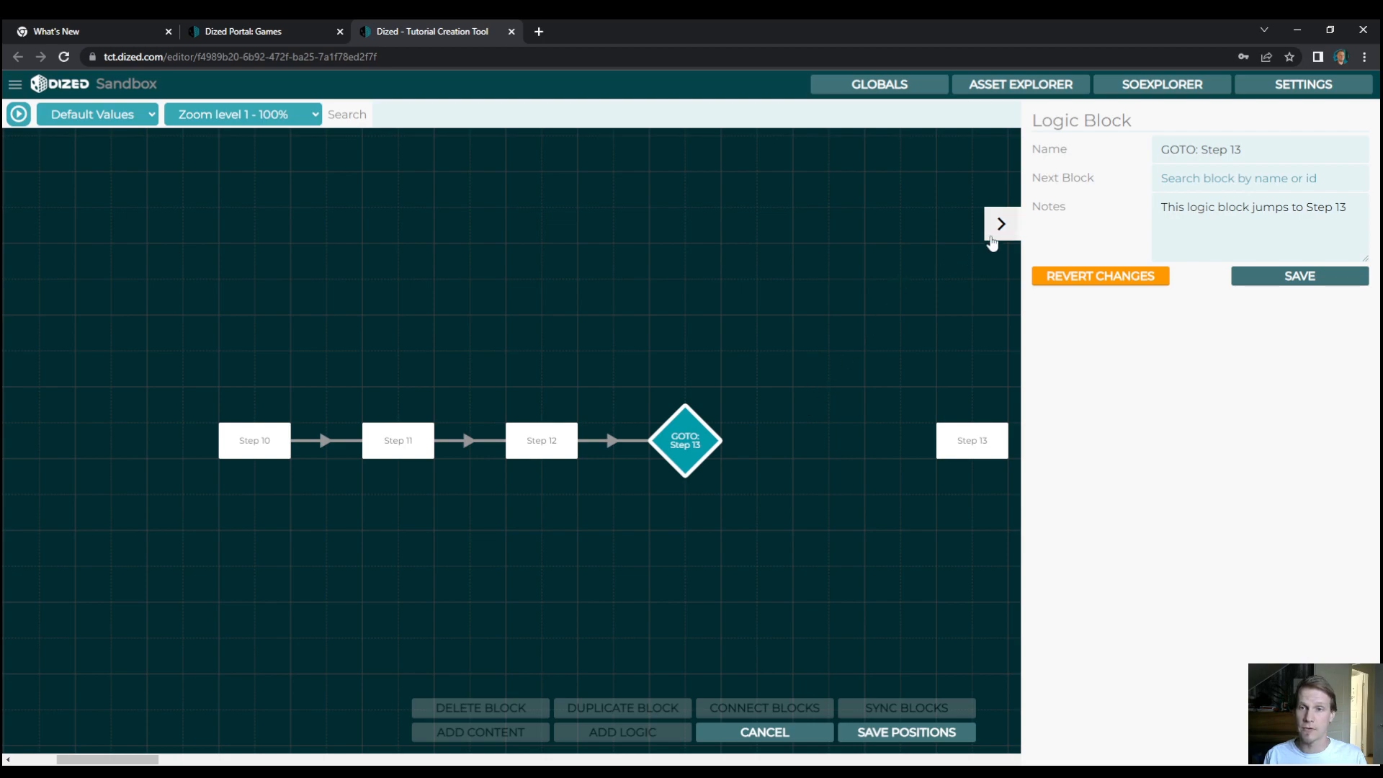
{"action": "left_click", "coordinate": [998, 228]}
Open the "GOTO: Step 13" logic block's editor and add a SetVariable action that sets $jumpNode to Step 13.
{"action": "double_click", "coordinate": [693, 441]}
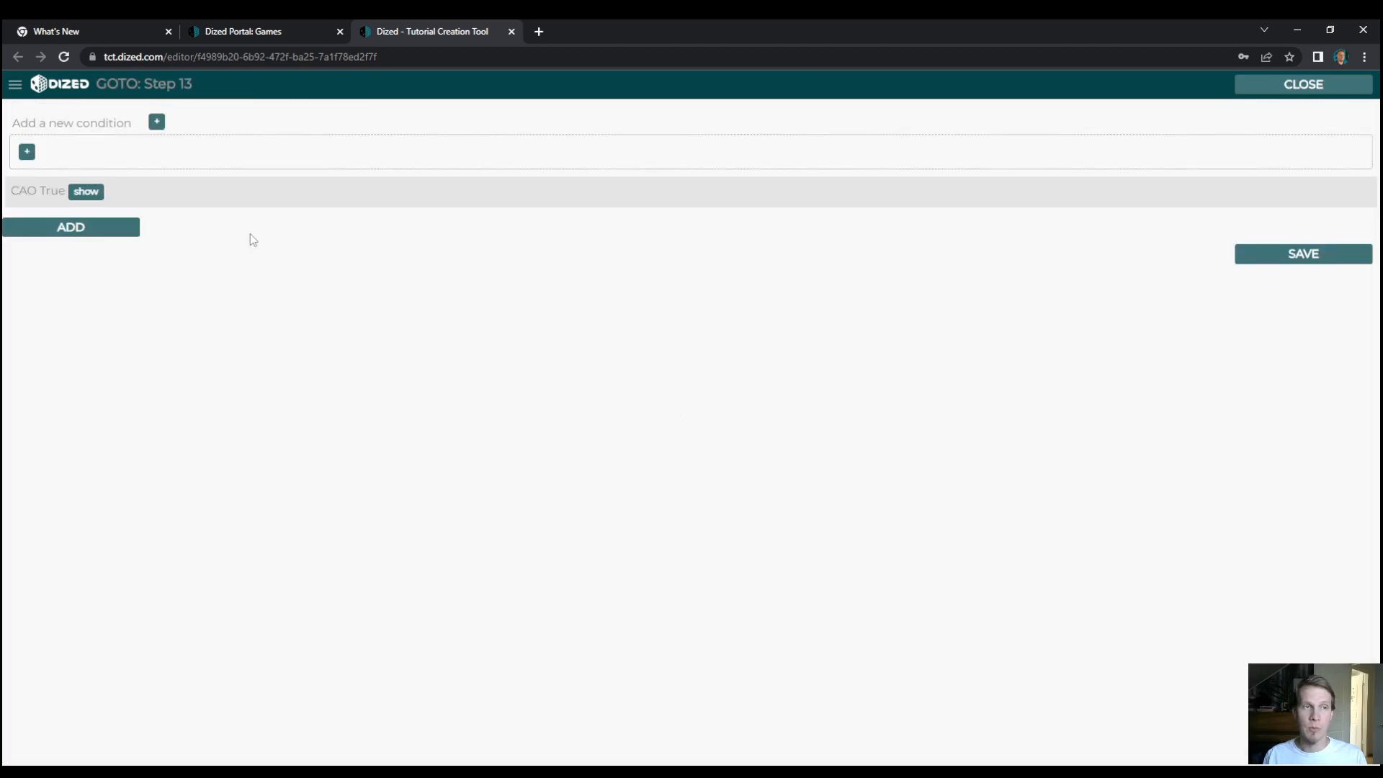
{"action": "left_click", "coordinate": [28, 157]}
{"action": "left_click", "coordinate": [231, 160]}
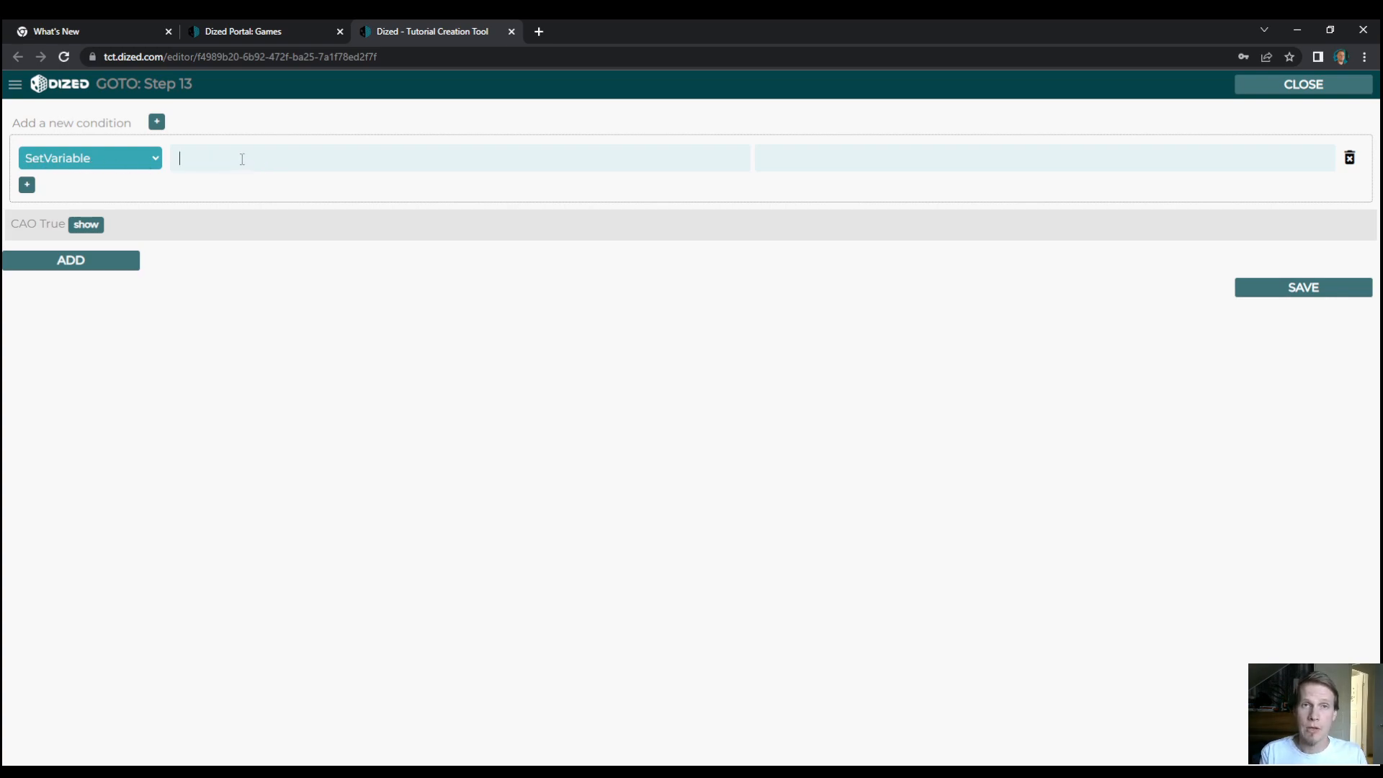
{"action": "type", "text": "$"}
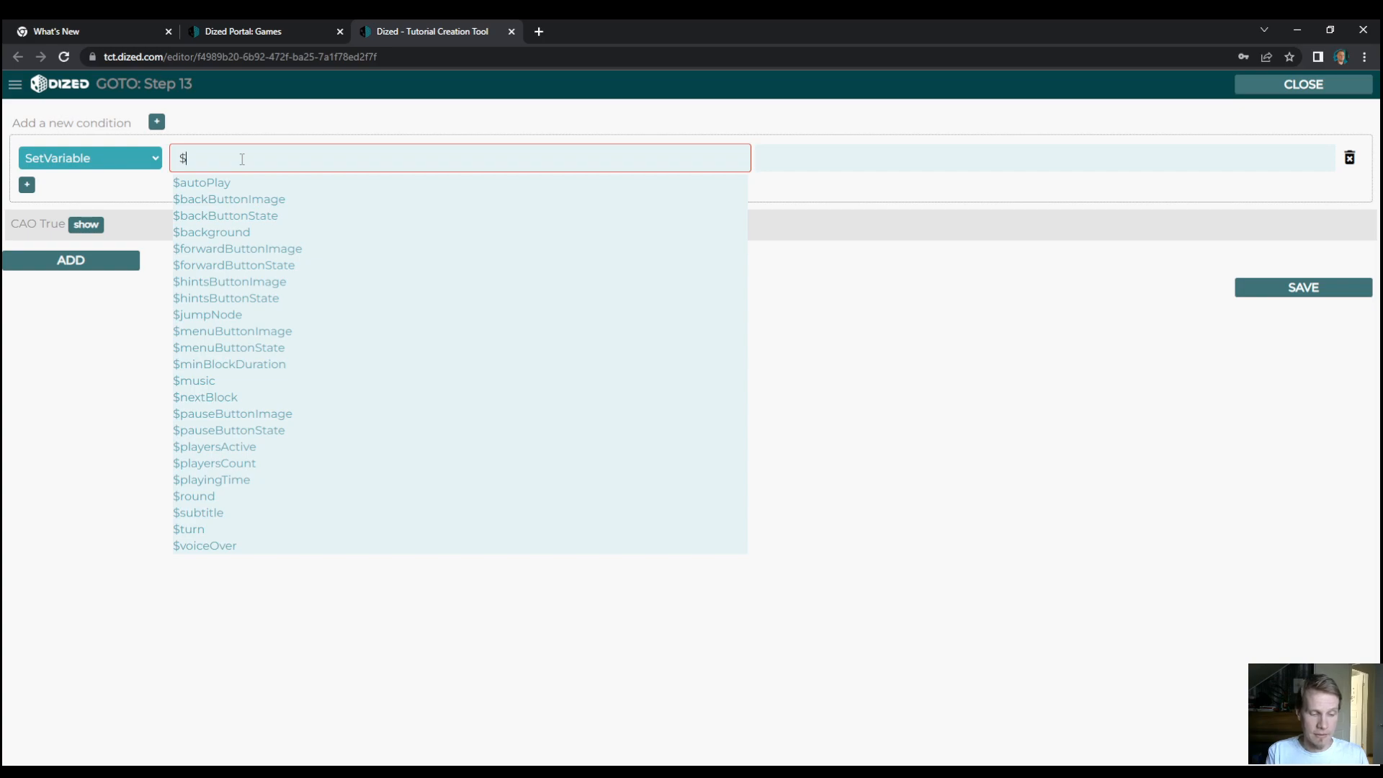
{"action": "type", "text": "ju"}
{"action": "left_click", "coordinate": [229, 185]}
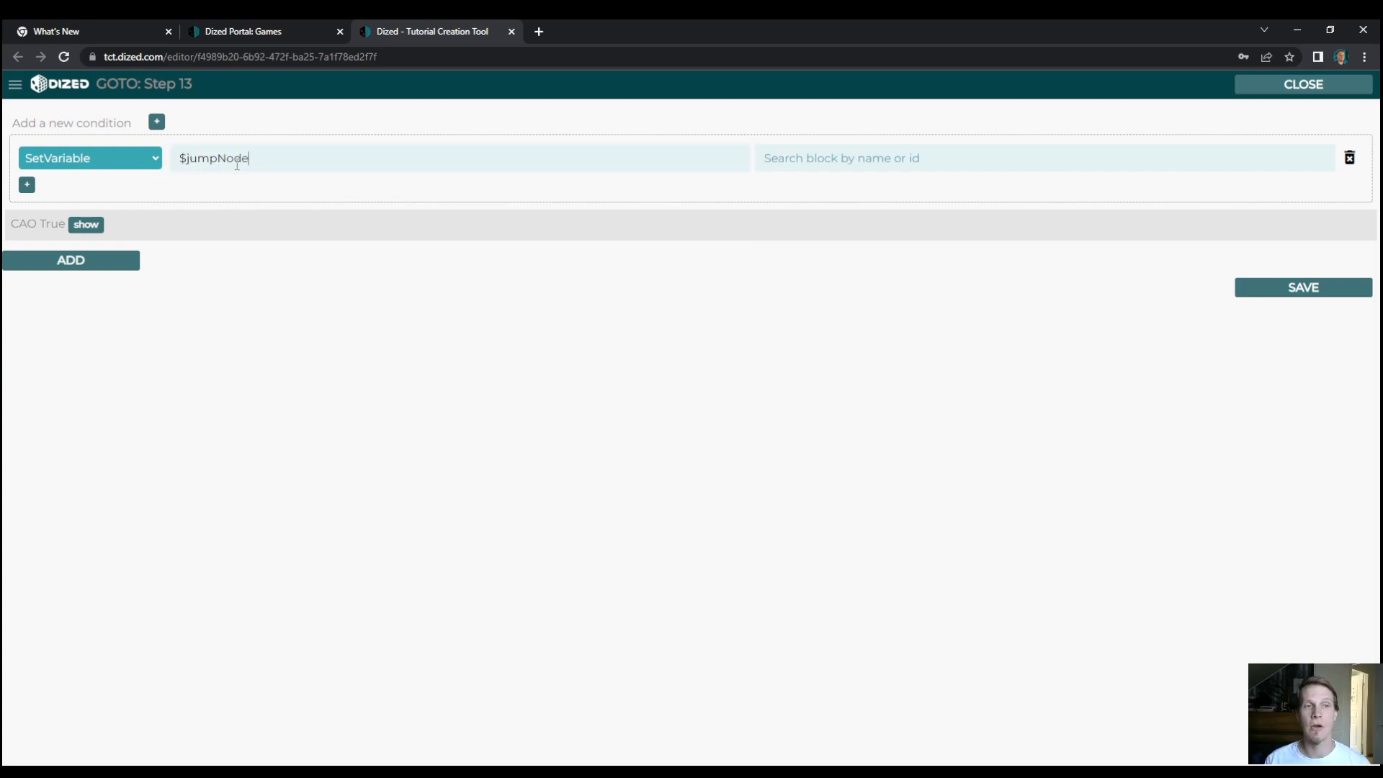
{"action": "left_click", "coordinate": [801, 164]}
{"action": "type", "text": "13"}
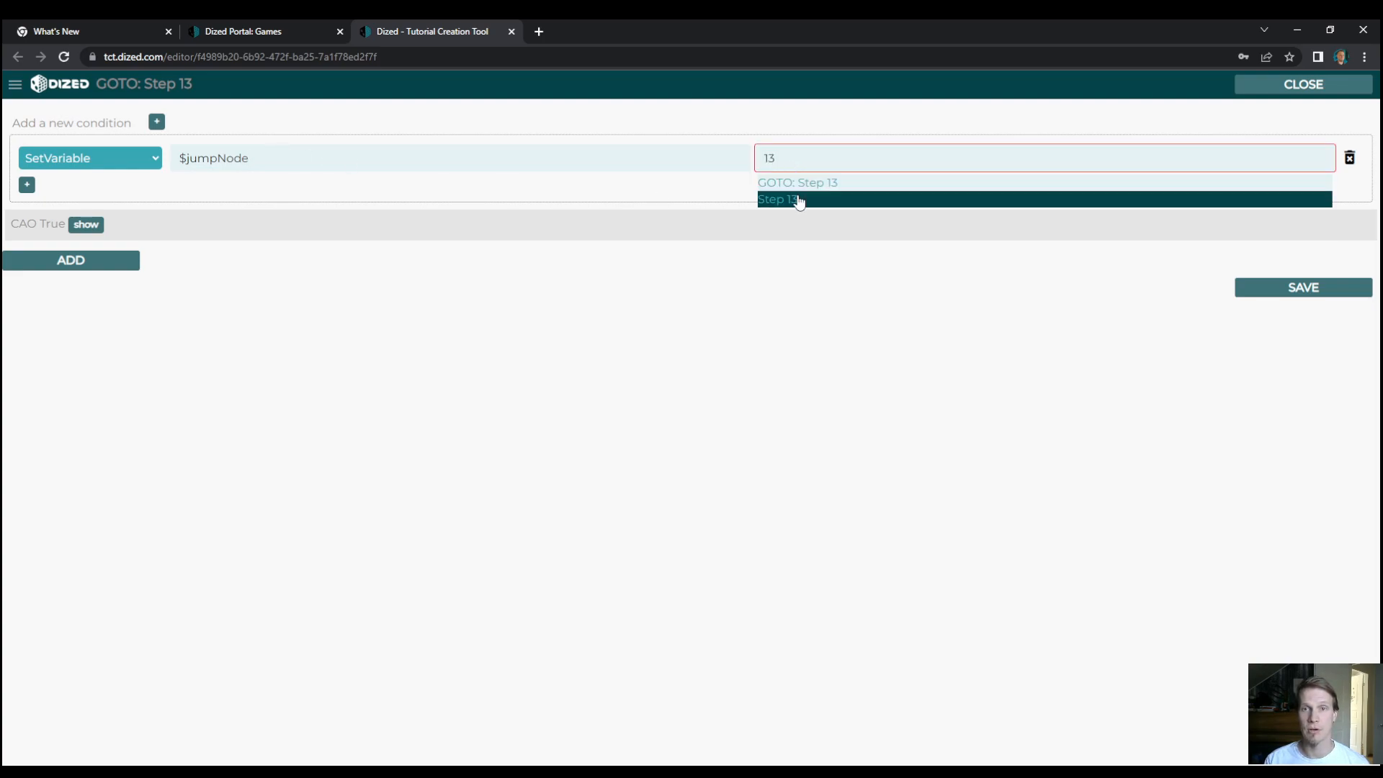
{"action": "left_click", "coordinate": [799, 198]}
{"action": "left_click", "coordinate": [1238, 289]}
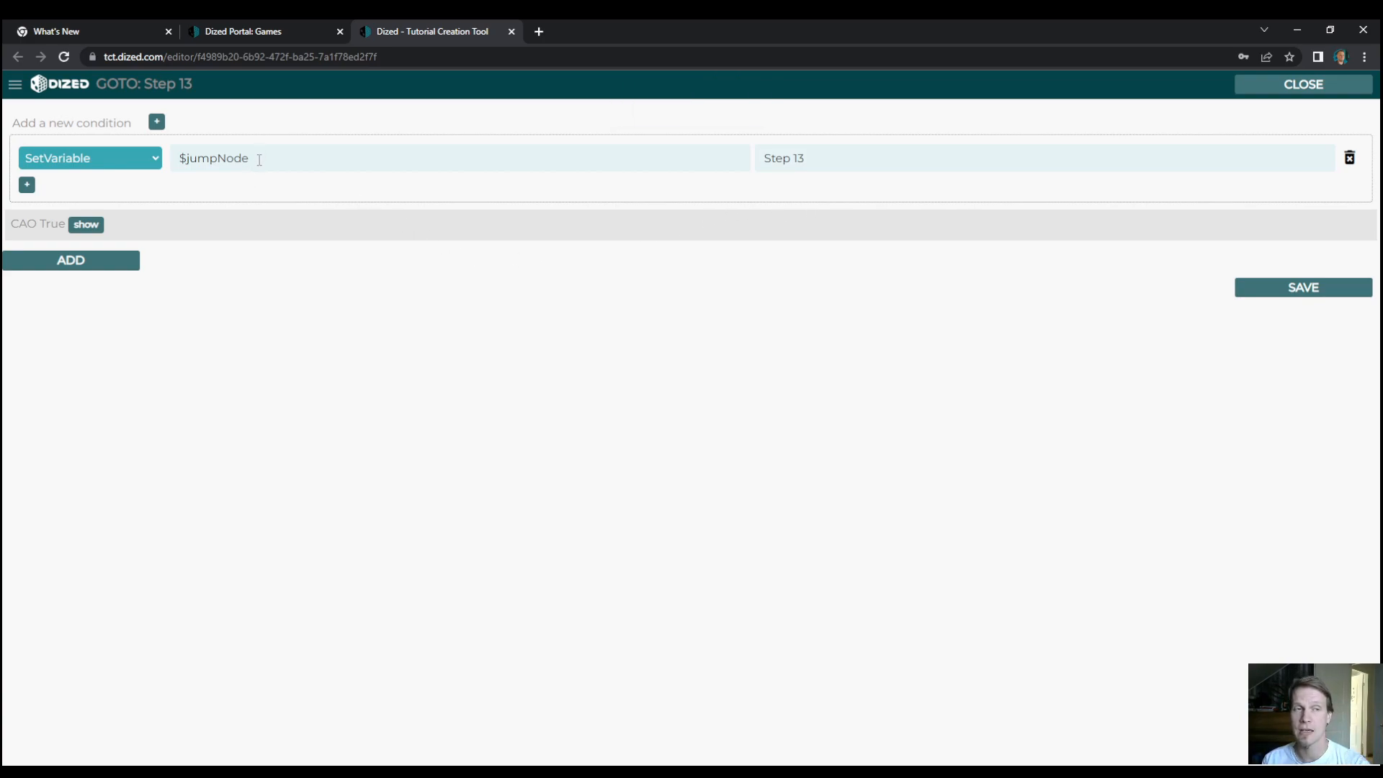
{"action": "left_click", "coordinate": [862, 159]}
{"action": "left_click", "coordinate": [869, 140]}
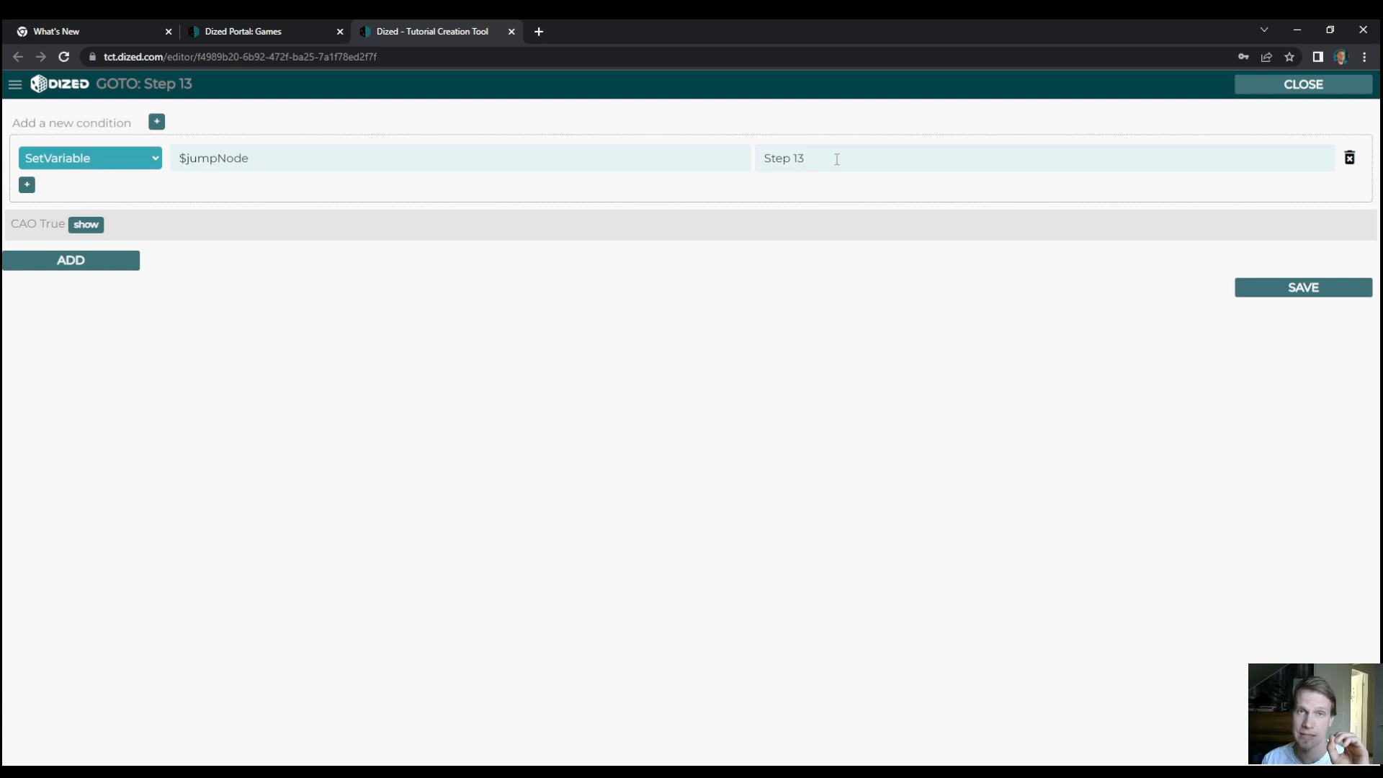
Add a second action below the SetVariable action and set its type to GoToBlock.
{"action": "left_click", "coordinate": [27, 185]}
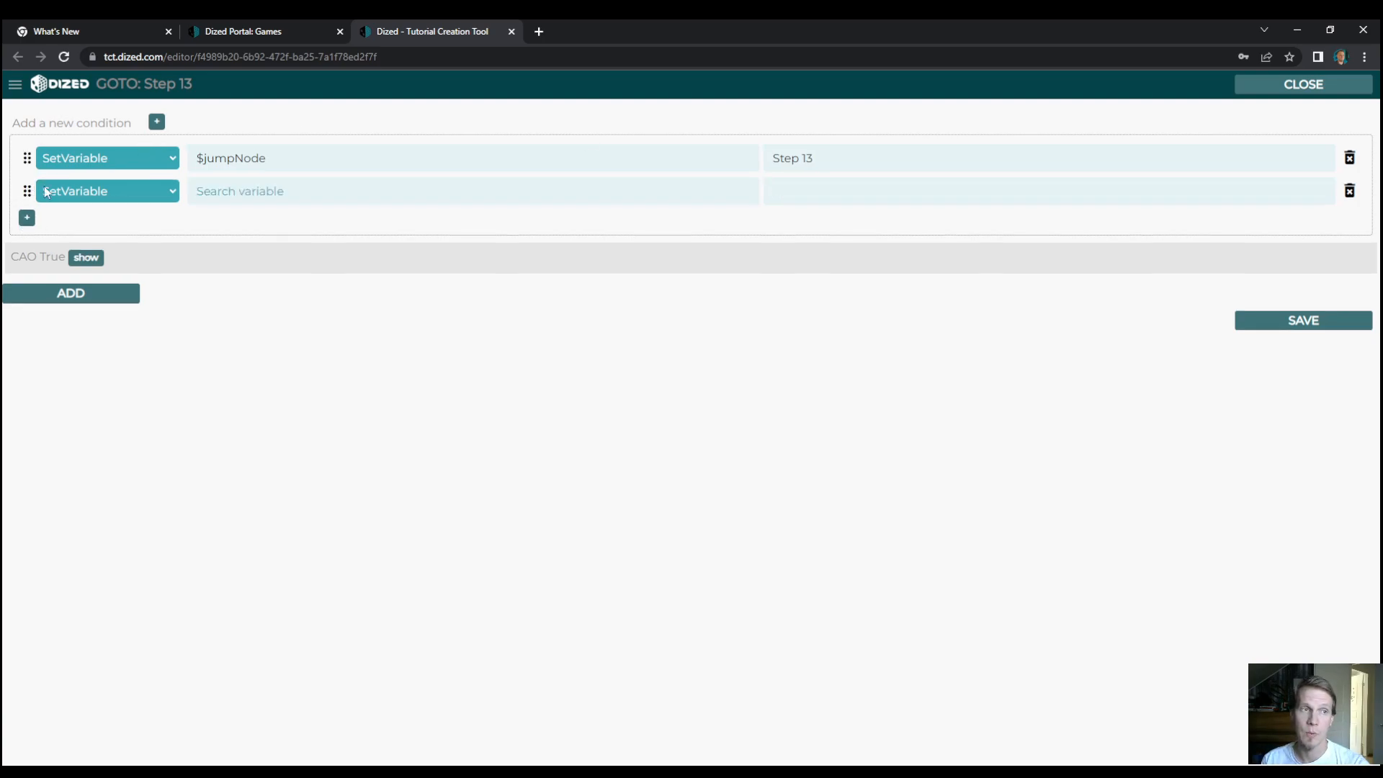
{"action": "left_click", "coordinate": [39, 191]}
{"action": "left_click", "coordinate": [74, 256]}
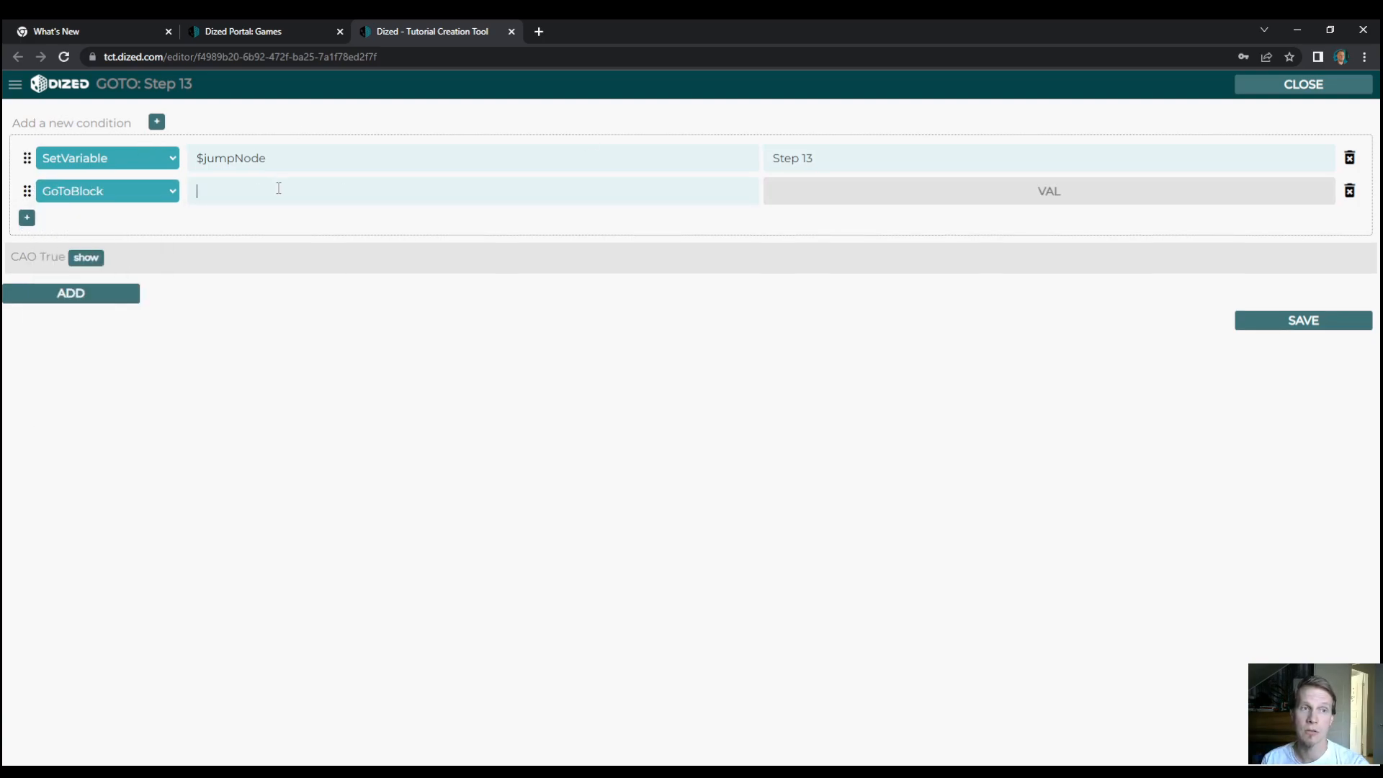
{"action": "left_click", "coordinate": [596, 190]}
{"action": "type", "text": "$ju"}
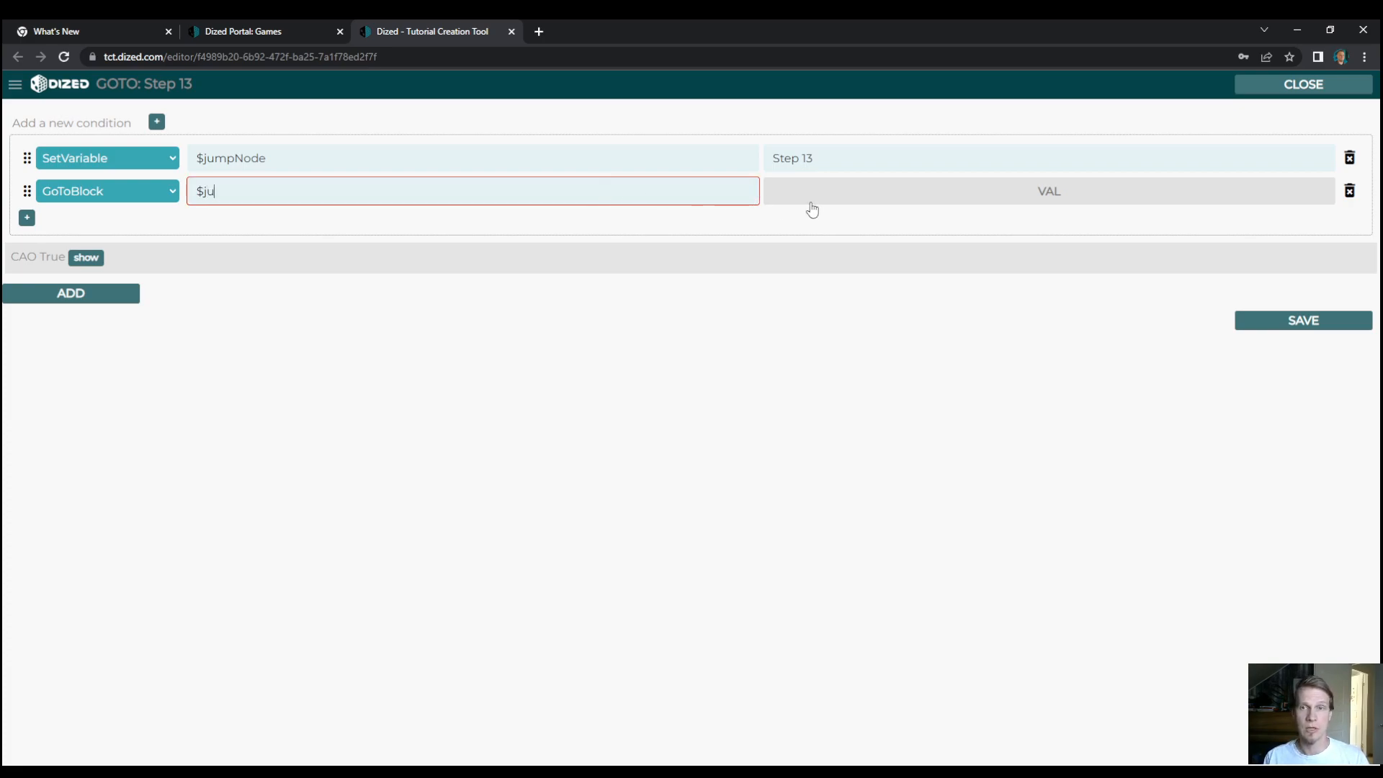
{"action": "key", "text": "BackSpace"}
{"action": "key", "text": "BackSpace"}
{"action": "key", "text": "BackSpace"}
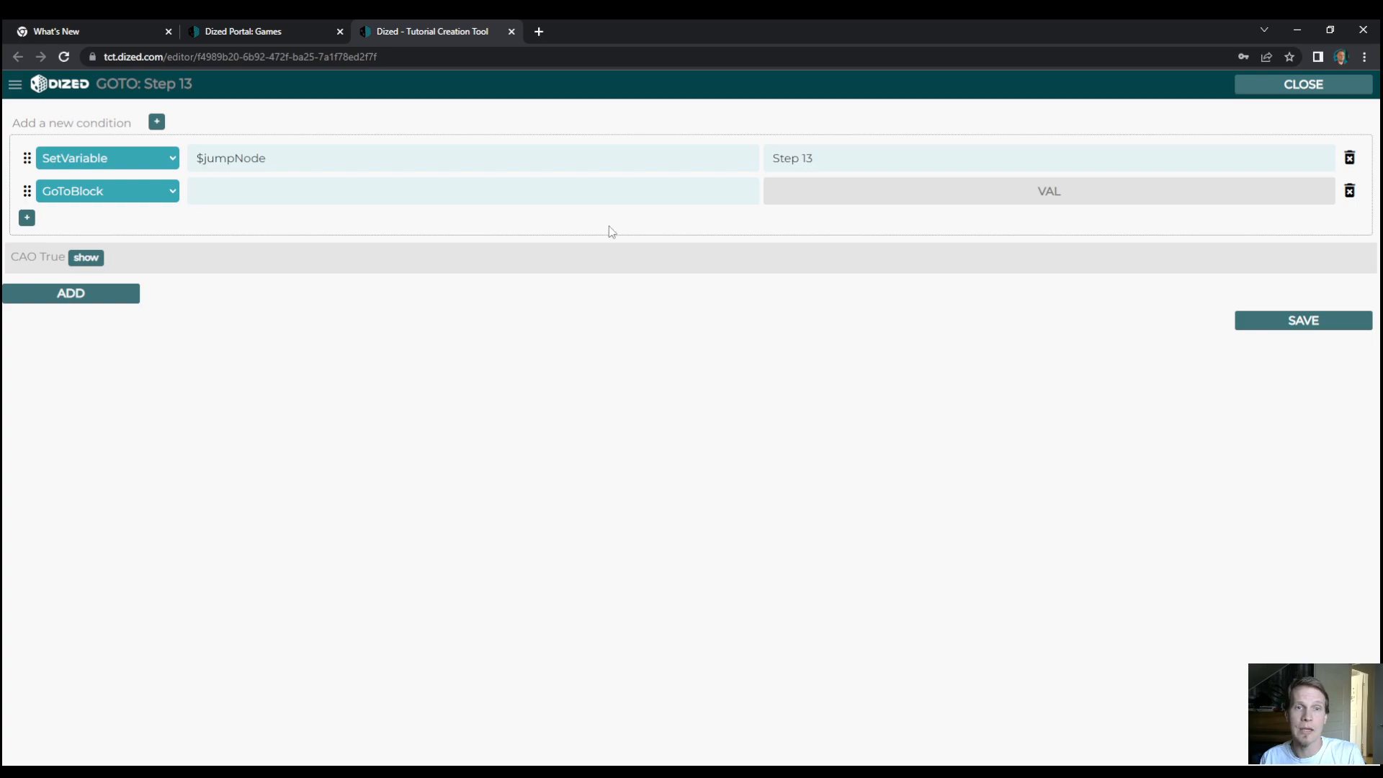
Switch the GoToBlock target from a value to a variable, choose $jumpNode, then save and close the logic block.
{"action": "left_click", "coordinate": [1048, 192]}
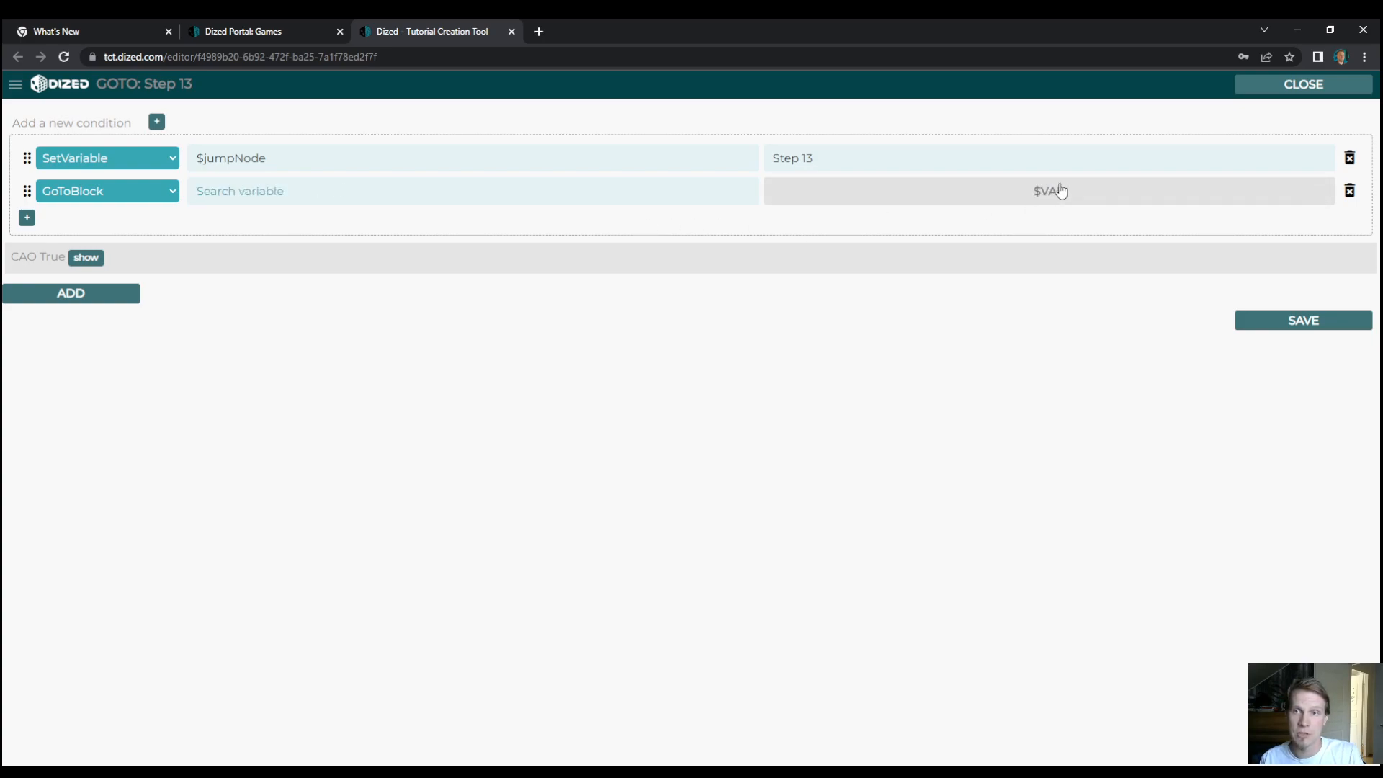
{"action": "left_click", "coordinate": [468, 190]}
{"action": "type", "text": "$ju"}
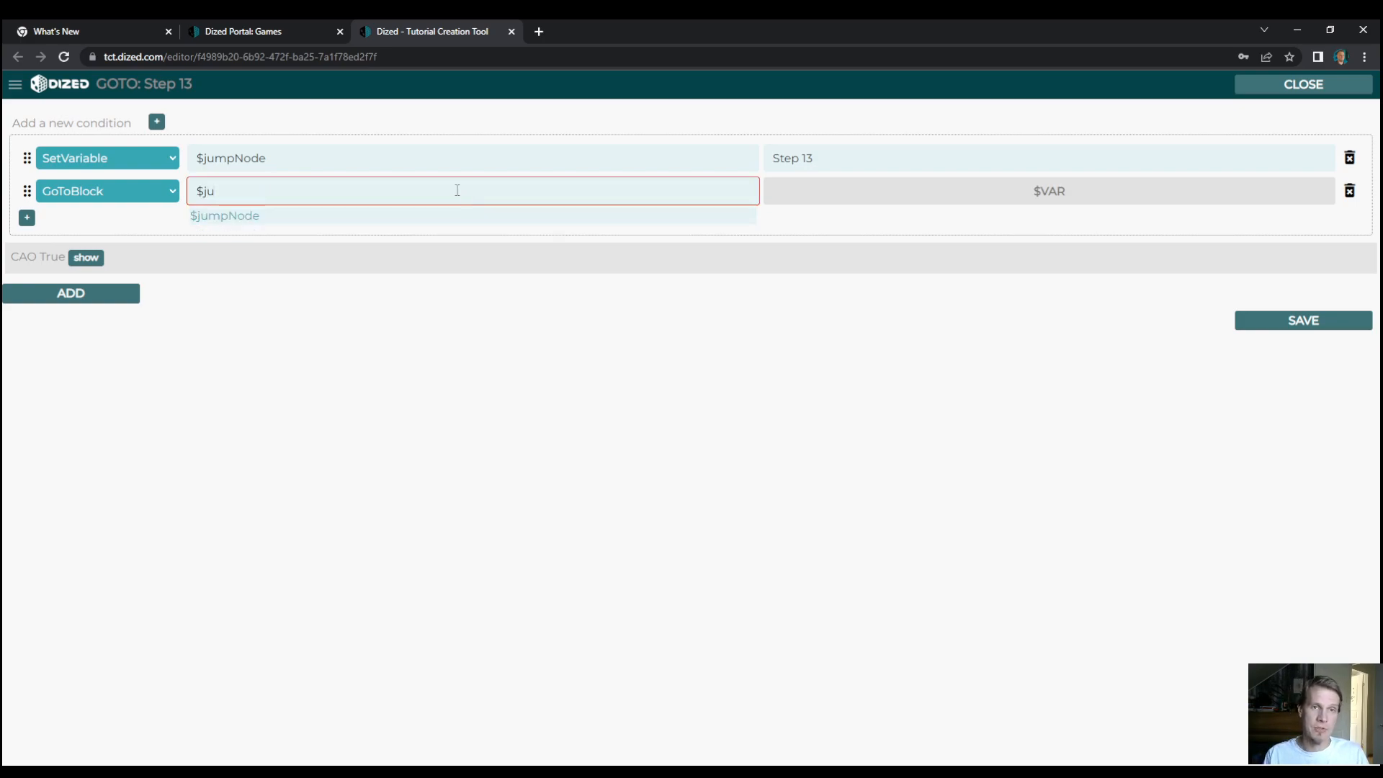
{"action": "left_click", "coordinate": [450, 216]}
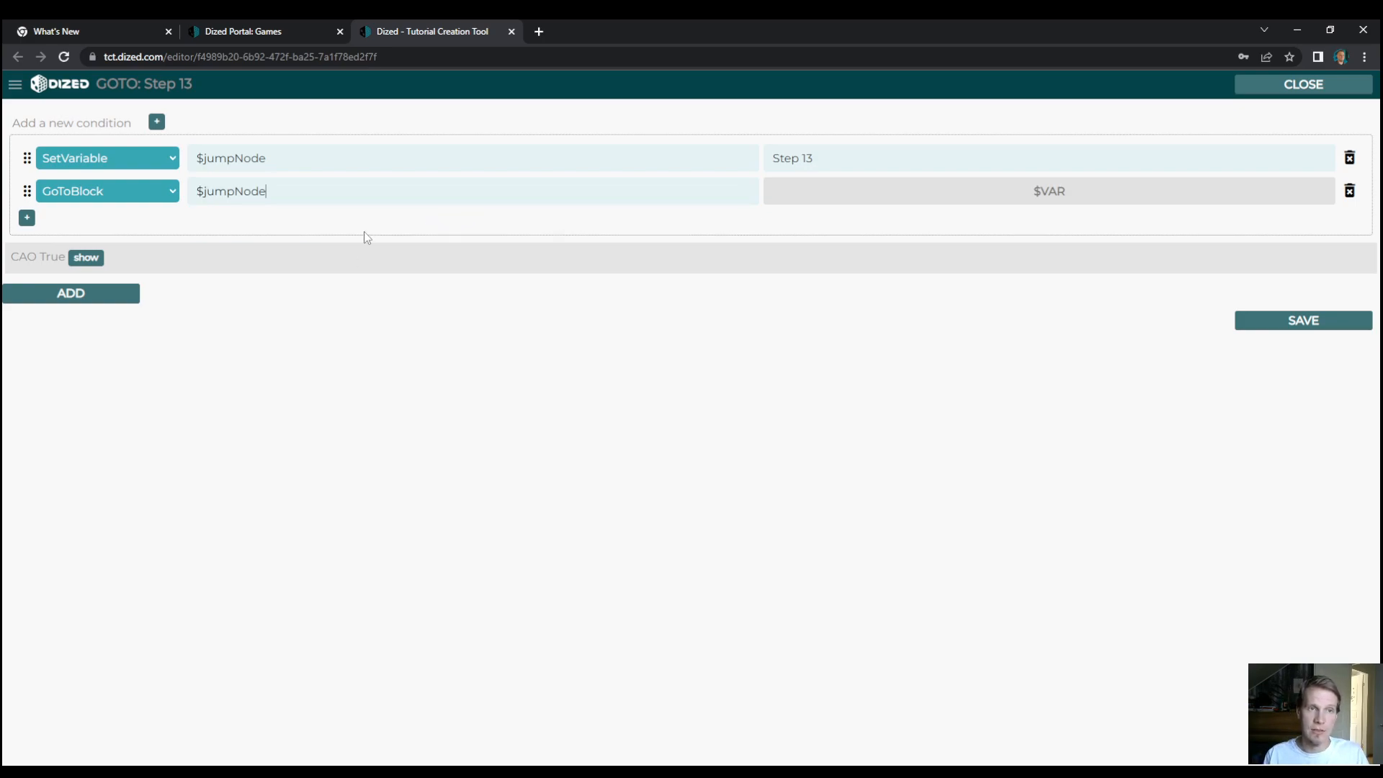
{"action": "left_click", "coordinate": [1308, 330]}
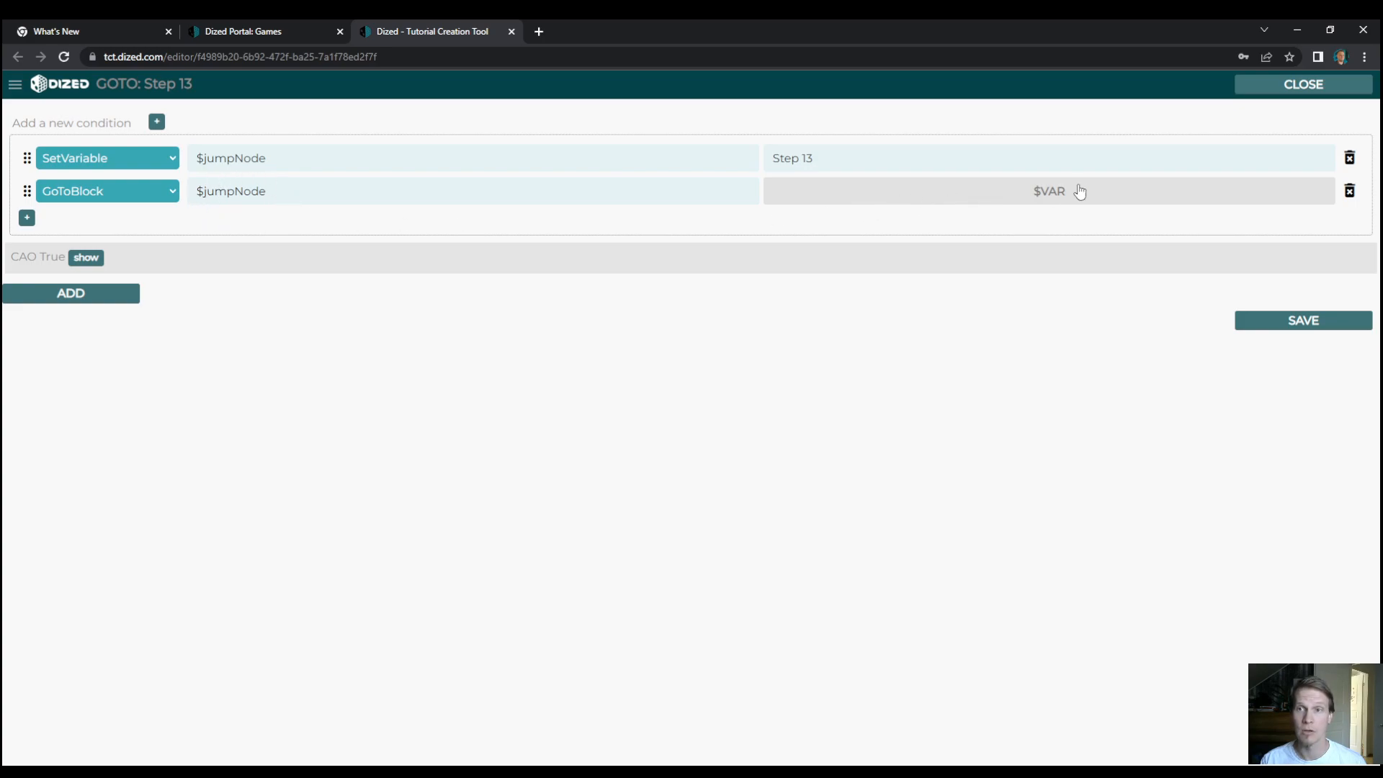
{"action": "left_click", "coordinate": [1257, 321]}
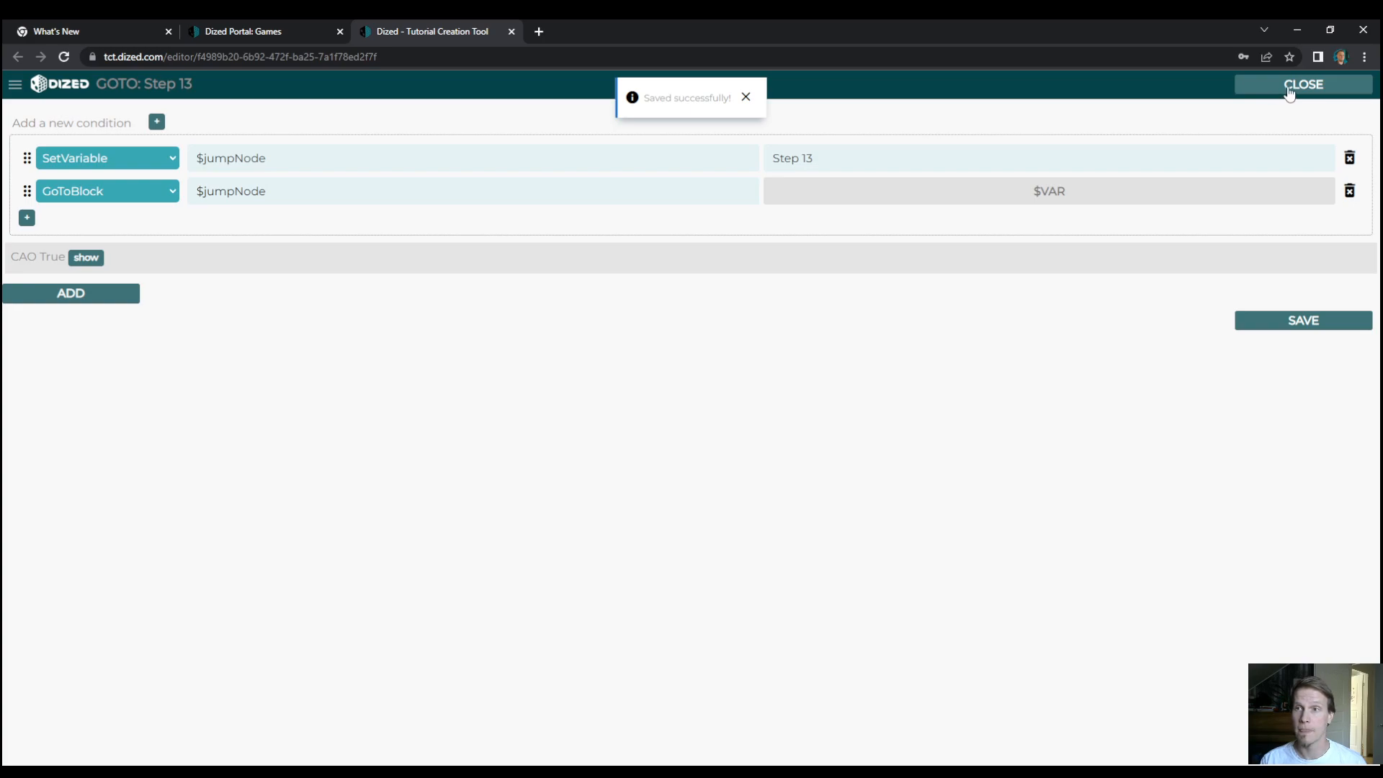
{"action": "left_click", "coordinate": [1289, 90]}
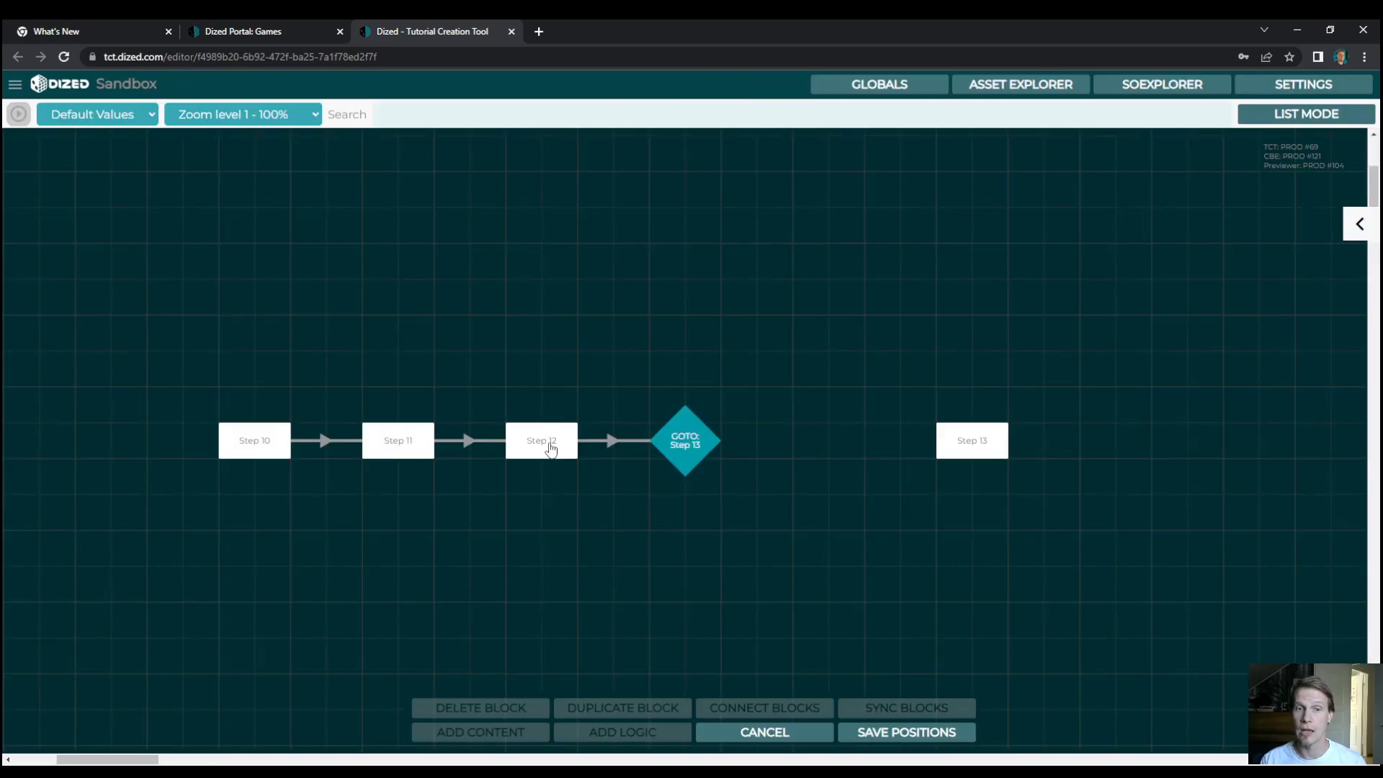
Preview the tutorial starting from Step 12 to check the jump to Step 13, and close the preview.
{"action": "left_click", "coordinate": [548, 448]}
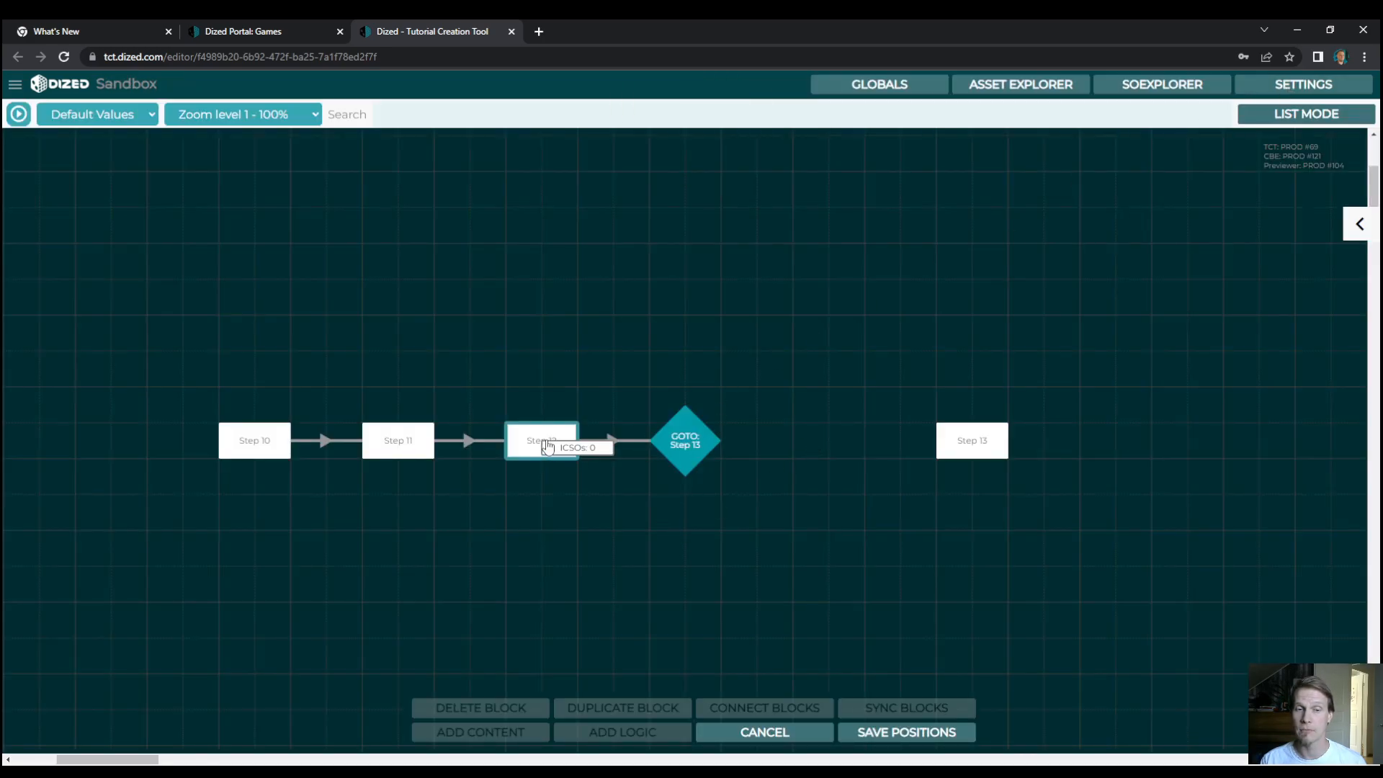
{"action": "left_click", "coordinate": [19, 114]}
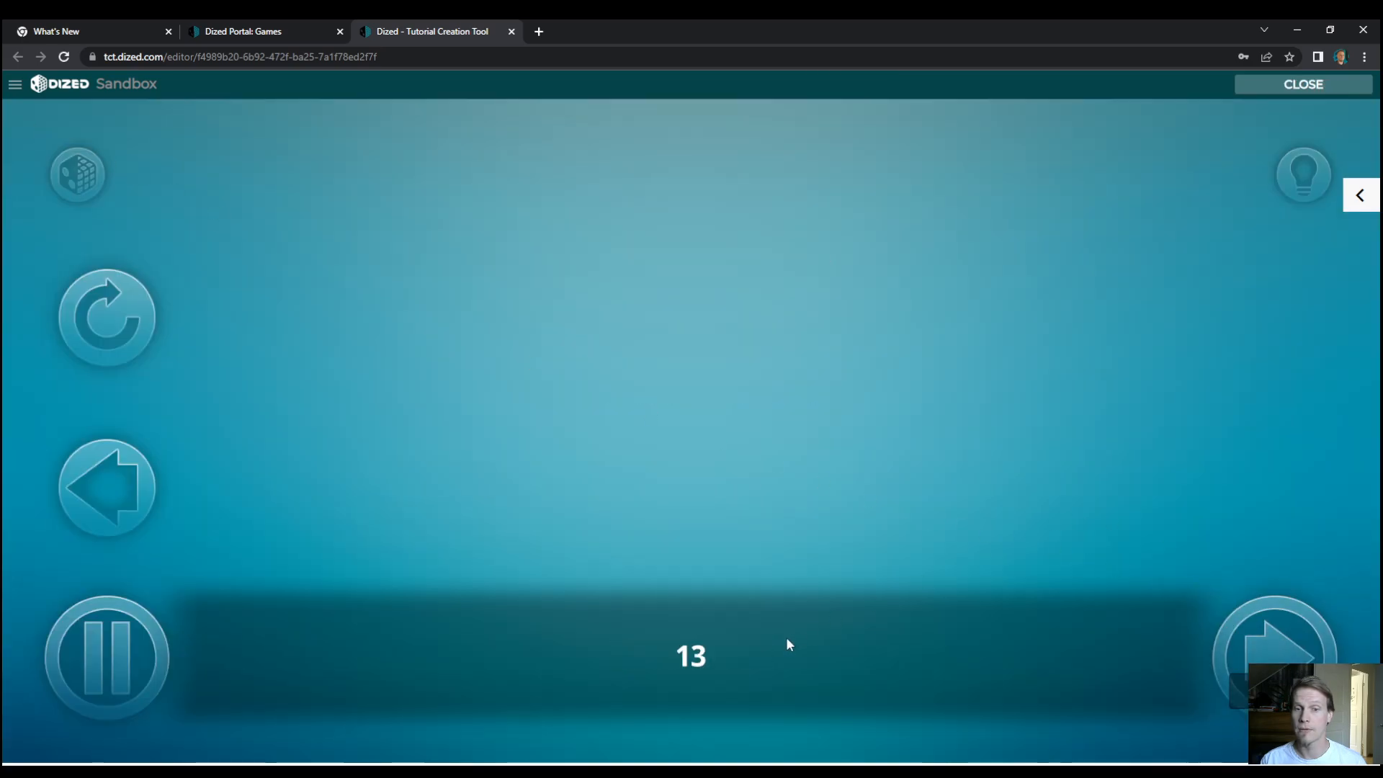
{"action": "left_click", "coordinate": [1303, 85]}
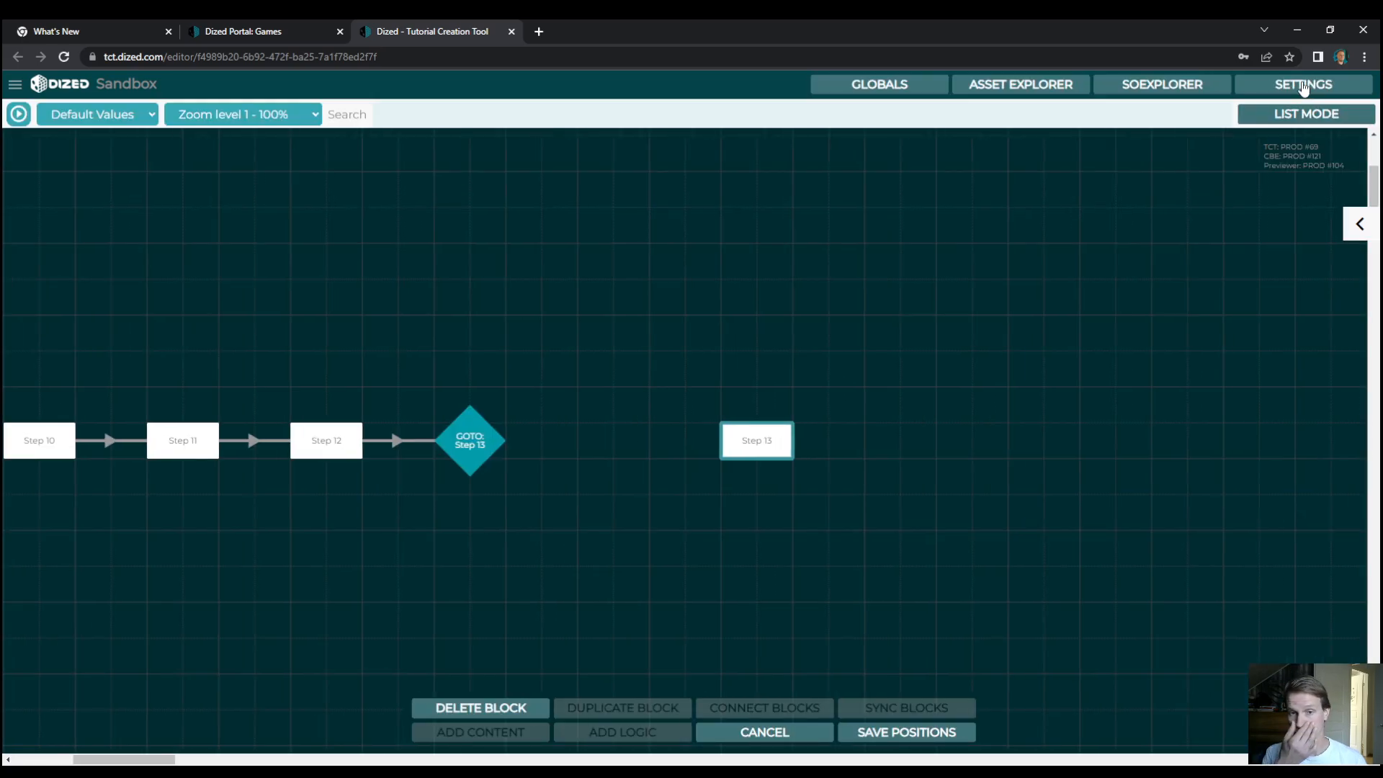